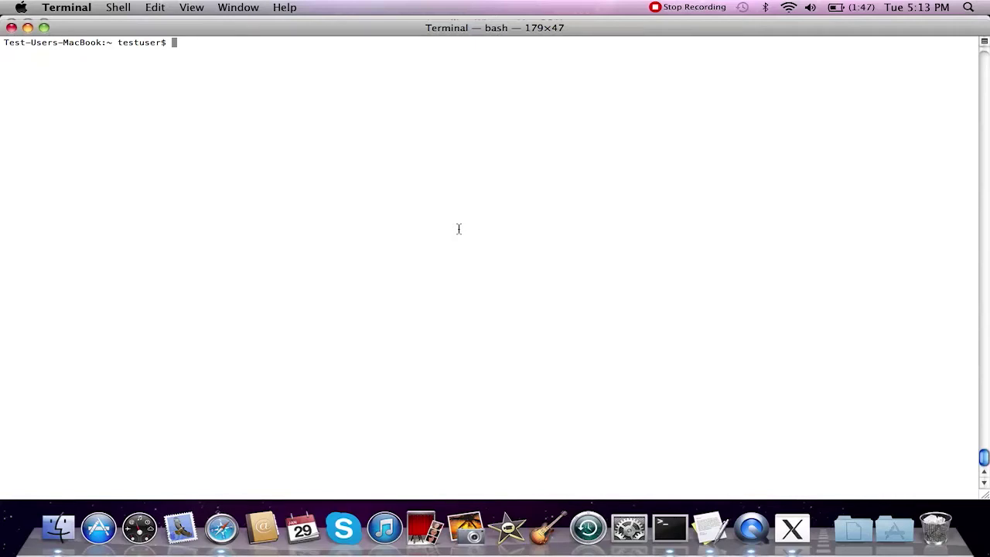
Step: Show the desktop and open the mineimator folder and the path text file
{"action": "key", "text": "F11"}
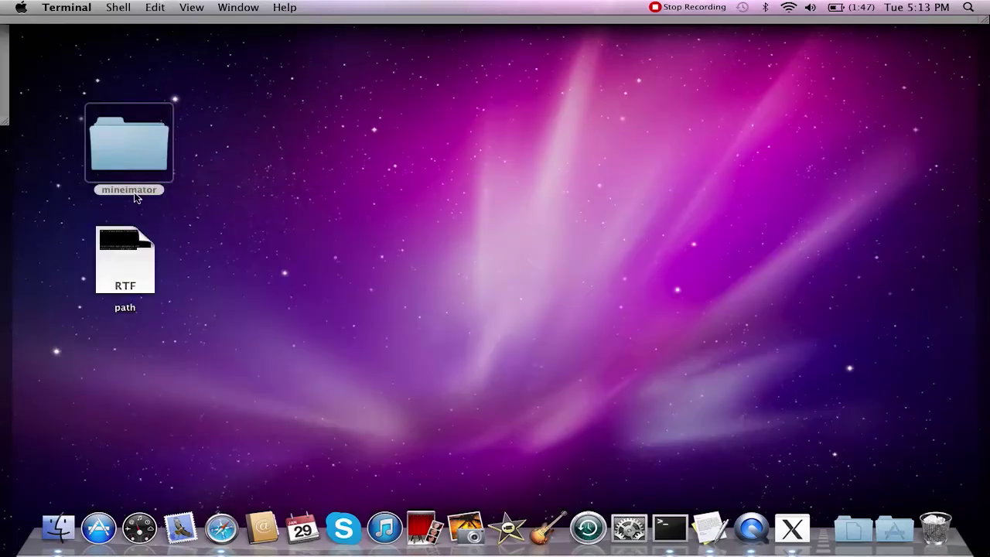
{"action": "left_click", "coordinate": [152, 172]}
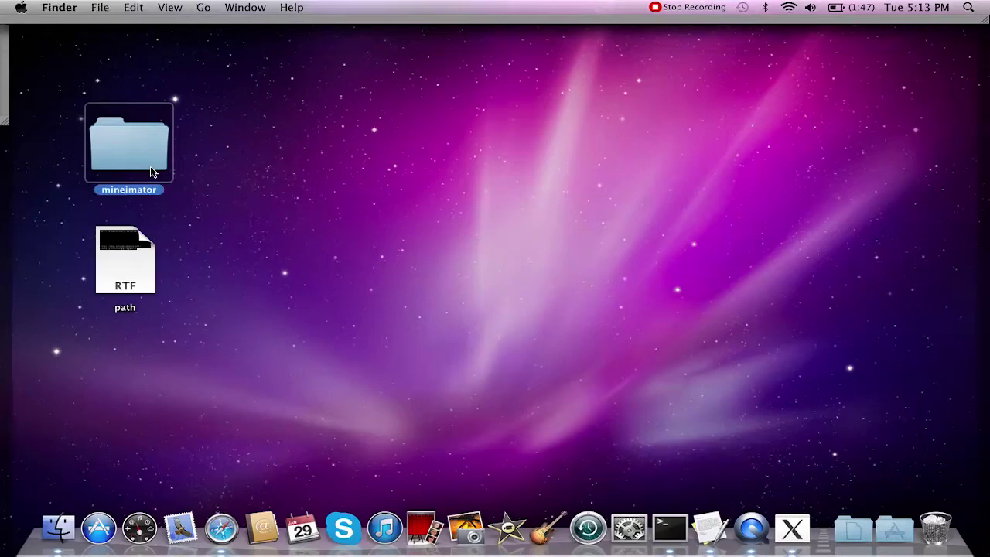
{"action": "double_click", "coordinate": [152, 172]}
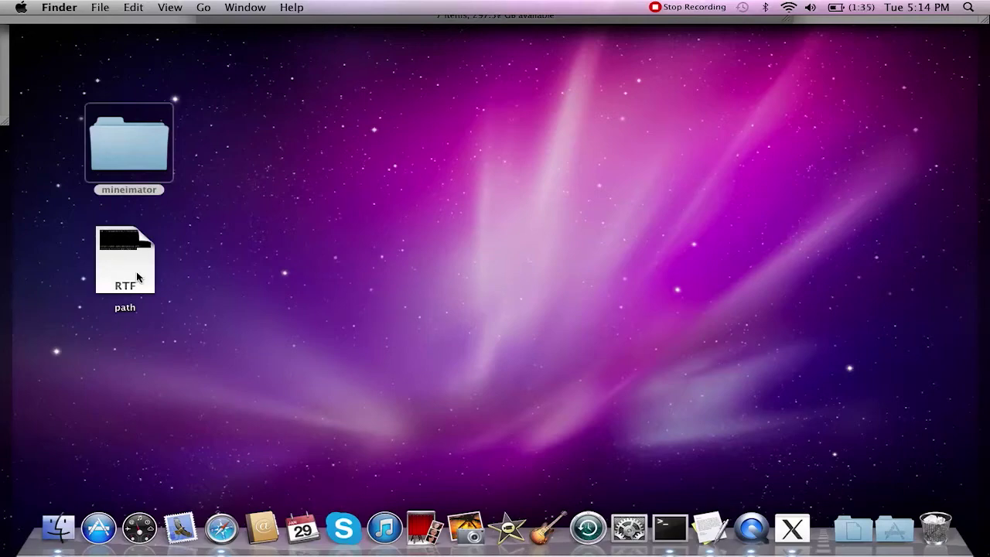
{"action": "double_click", "coordinate": [137, 277]}
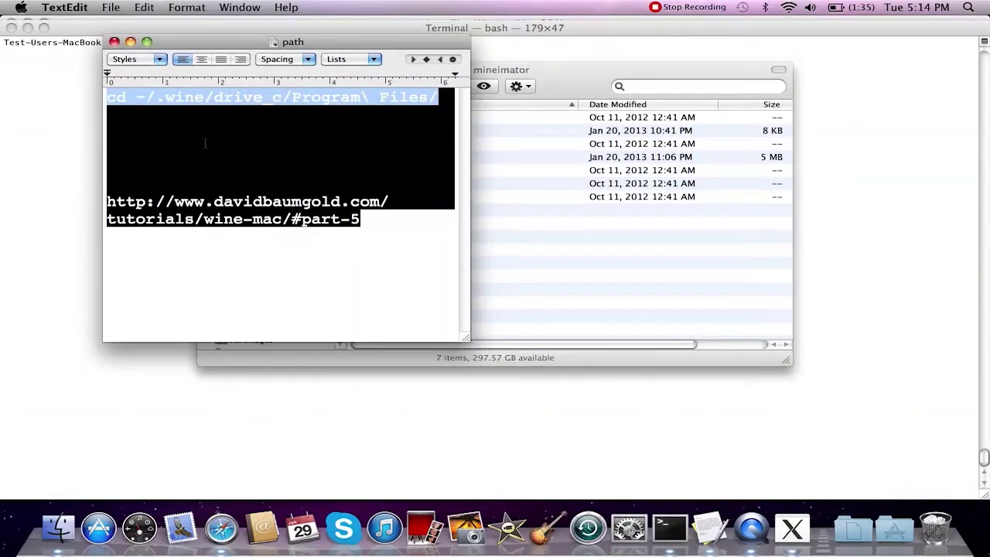
Step: Switch to the Wine installation tutorial in Safari and review its contents list, introduction and requirements sections
{"action": "key", "text": "F9"}
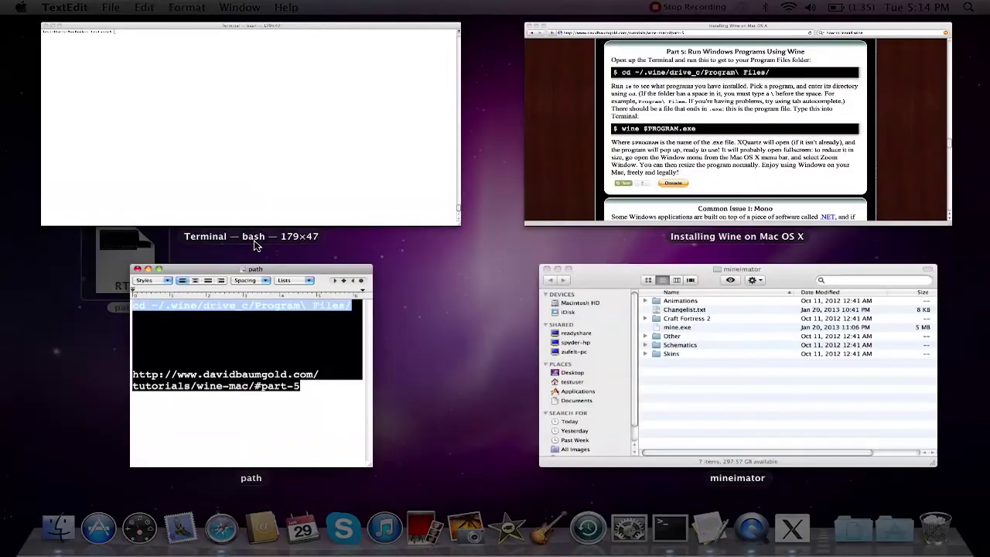
{"action": "left_click", "coordinate": [712, 122]}
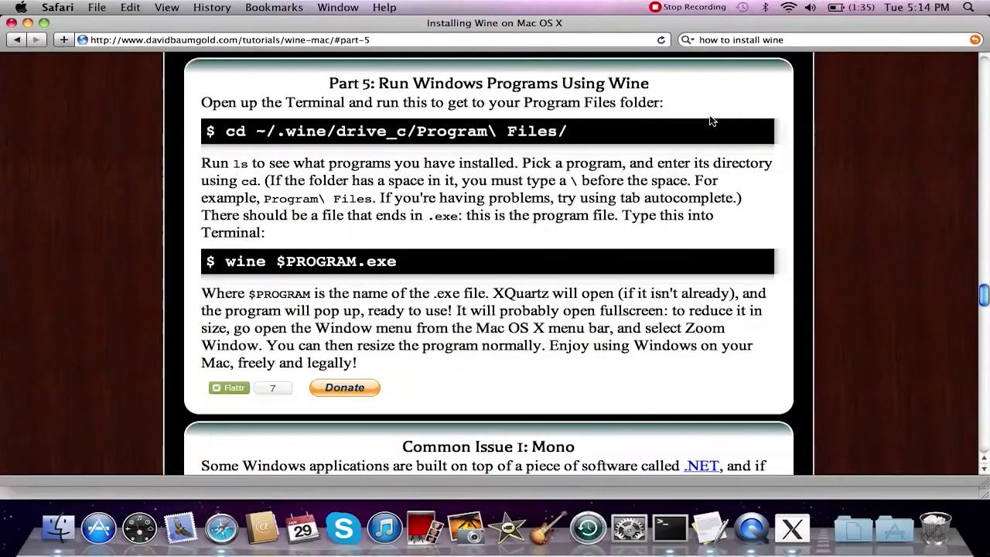
{"action": "scroll", "coordinate": [711, 122], "scroll_direction": "up", "scroll_amount": 20}
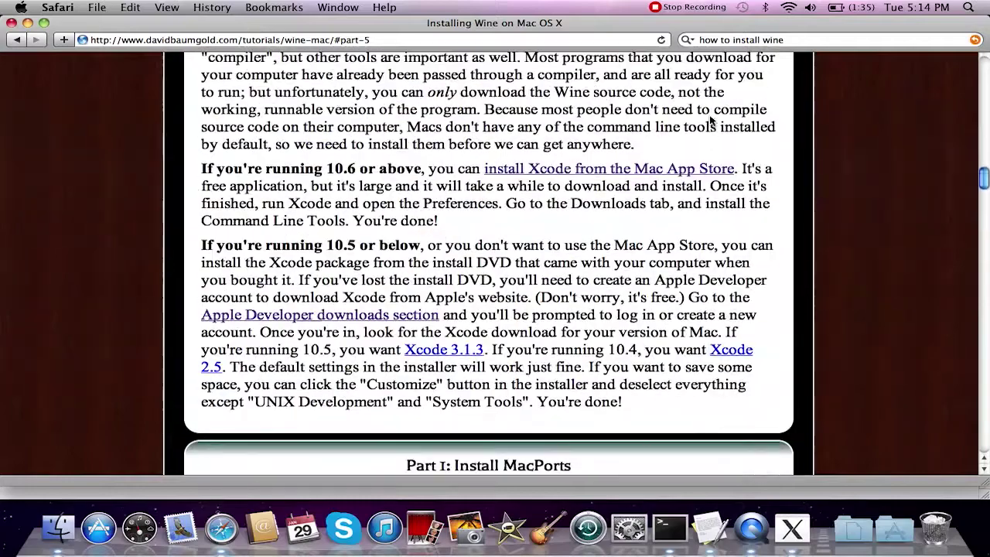
{"action": "scroll", "coordinate": [711, 120], "scroll_direction": "down", "scroll_amount": 10}
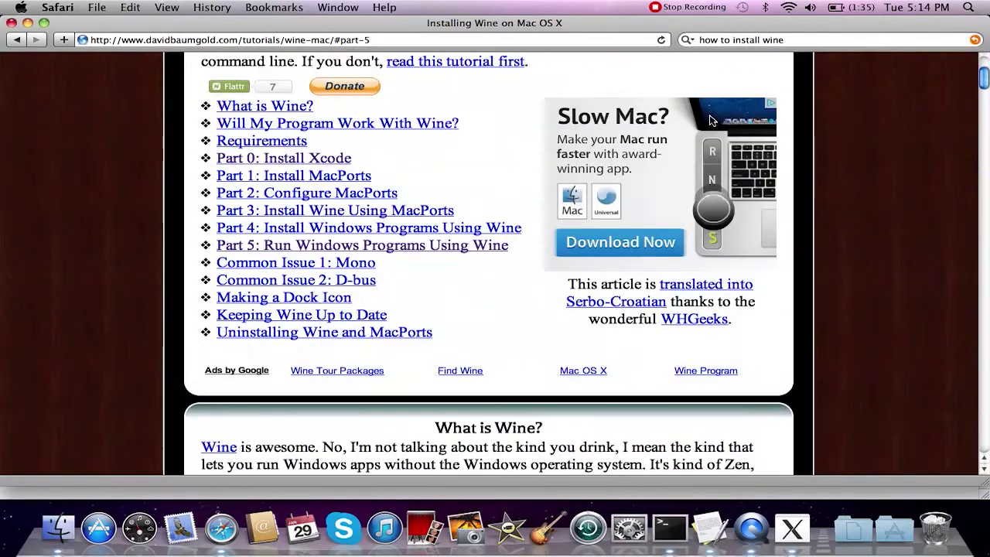
{"action": "scroll", "coordinate": [711, 120], "scroll_direction": "down", "scroll_amount": 4}
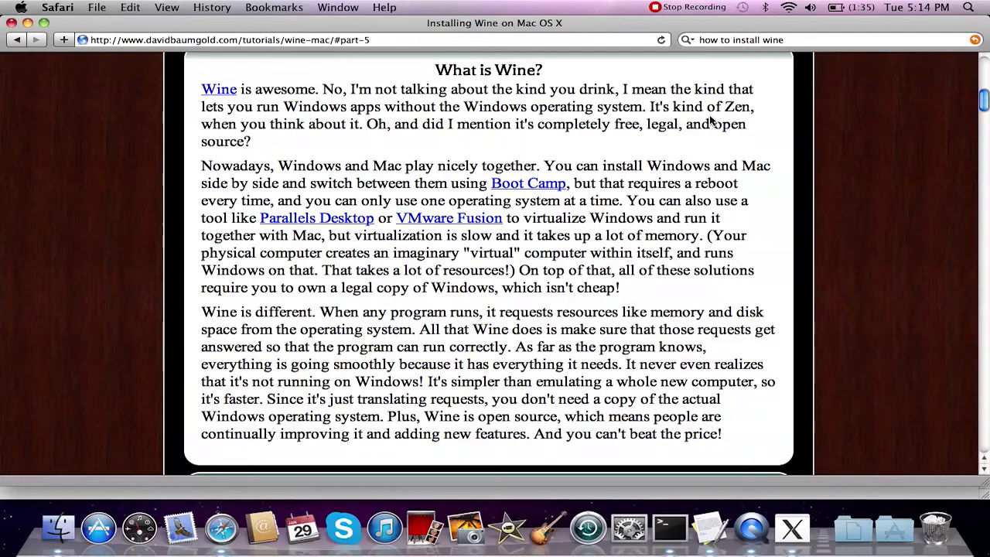
{"action": "scroll", "coordinate": [711, 120], "scroll_direction": "down", "scroll_amount": 10}
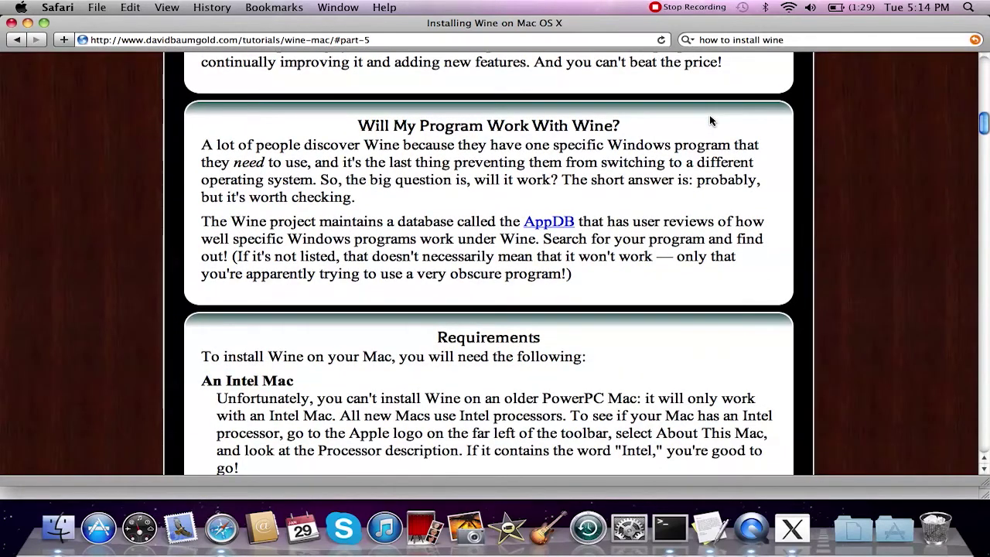
{"action": "scroll", "coordinate": [710, 120], "scroll_direction": "down", "scroll_amount": 5}
{"action": "scroll", "coordinate": [710, 120], "scroll_direction": "down", "scroll_amount": 8}
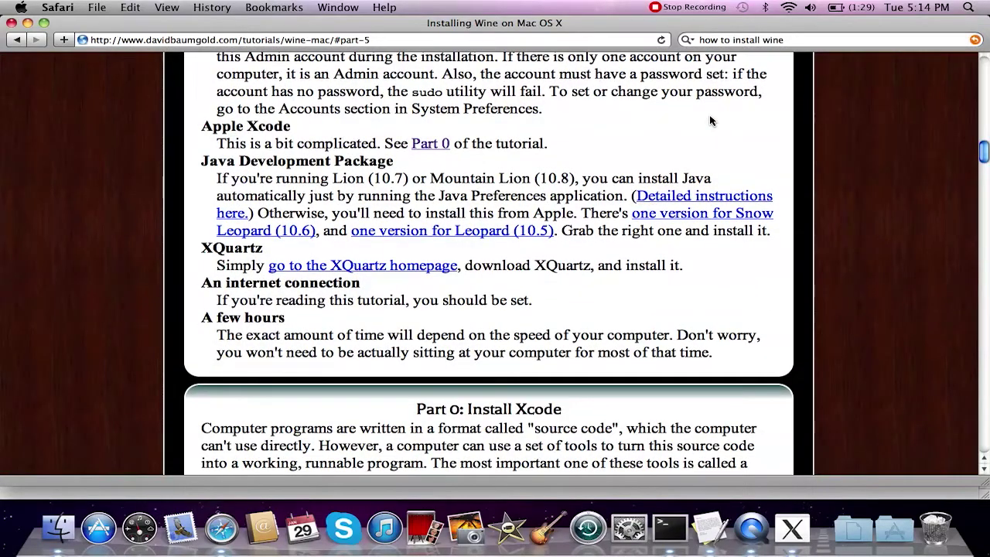
{"action": "scroll", "coordinate": [485, 189], "scroll_direction": "down", "scroll_amount": 6}
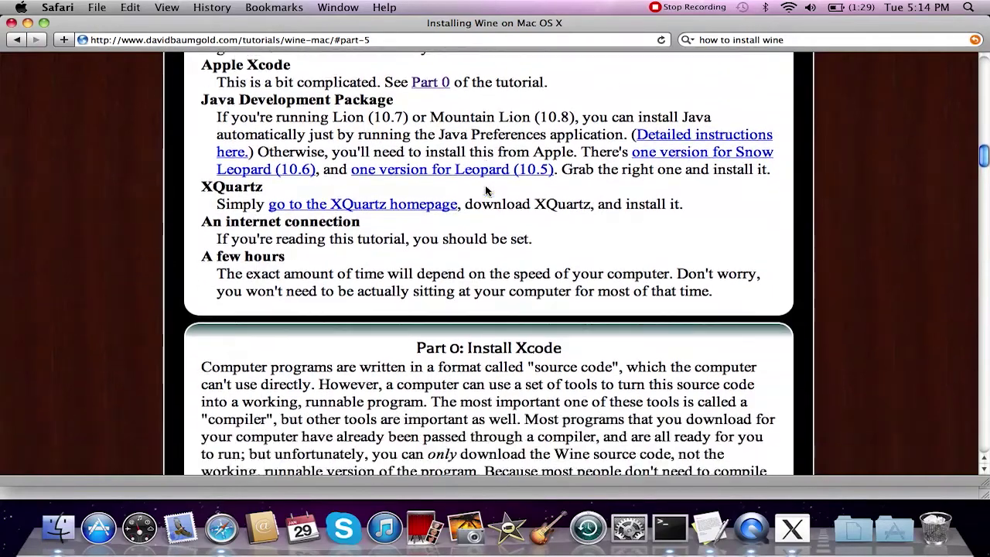
Step: Read Part 0 on installing Xcode and highlight the words "install DVD" in the paragraph for 10.5 or below
{"action": "scroll", "coordinate": [485, 184], "scroll_direction": "down", "scroll_amount": 1}
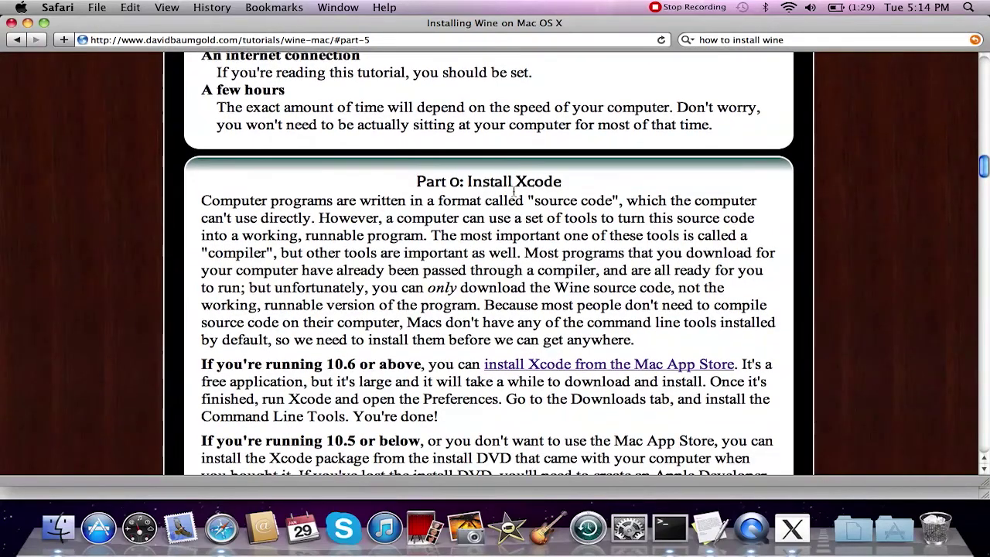
{"action": "scroll", "coordinate": [514, 191], "scroll_direction": "down", "scroll_amount": 8}
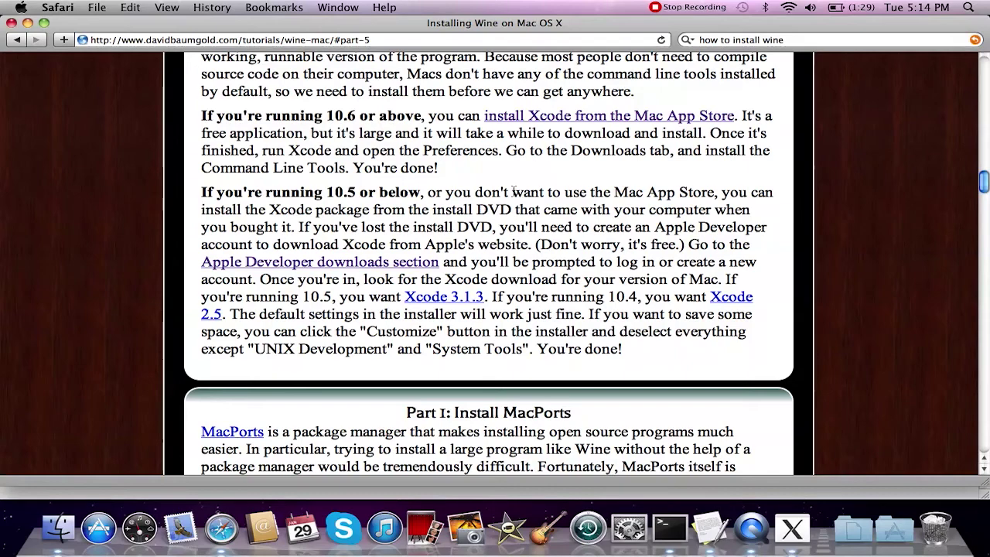
{"action": "left_click_drag", "start_coordinate": [493, 225], "coordinate": [412, 226]}
{"action": "scroll", "coordinate": [413, 224], "scroll_direction": "up", "scroll_amount": 2}
{"action": "scroll", "coordinate": [413, 222], "scroll_direction": "up", "scroll_amount": 1}
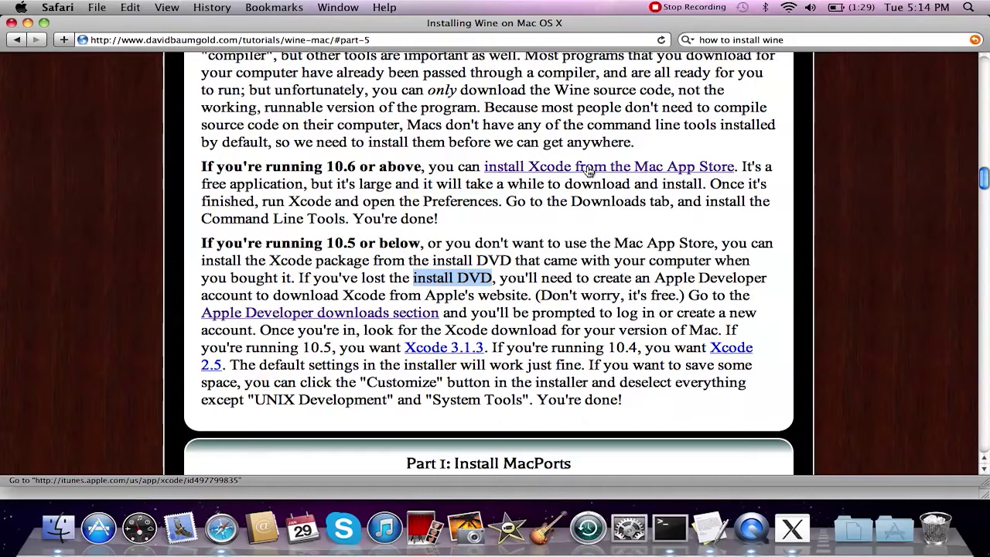
Step: Read Part 1 on installing MacPorts and the first instructions of Part 2 on configuring MacPorts
{"action": "scroll", "coordinate": [587, 170], "scroll_direction": "down", "scroll_amount": 10}
{"action": "scroll", "coordinate": [587, 170], "scroll_direction": "down", "scroll_amount": 1}
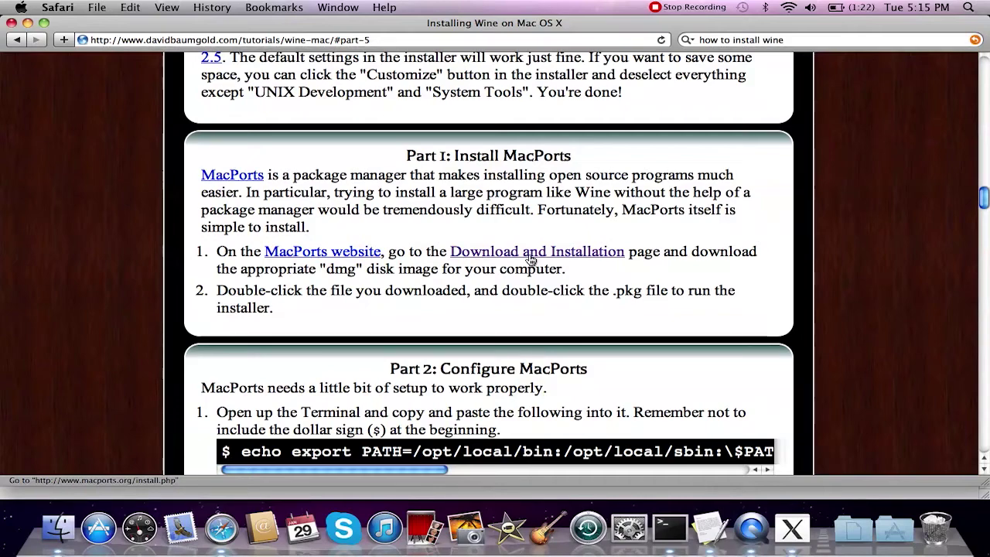
{"action": "scroll", "coordinate": [531, 260], "scroll_direction": "down", "scroll_amount": 1}
{"action": "scroll", "coordinate": [531, 259], "scroll_direction": "down", "scroll_amount": 4}
{"action": "scroll", "coordinate": [530, 259], "scroll_direction": "down", "scroll_amount": 3}
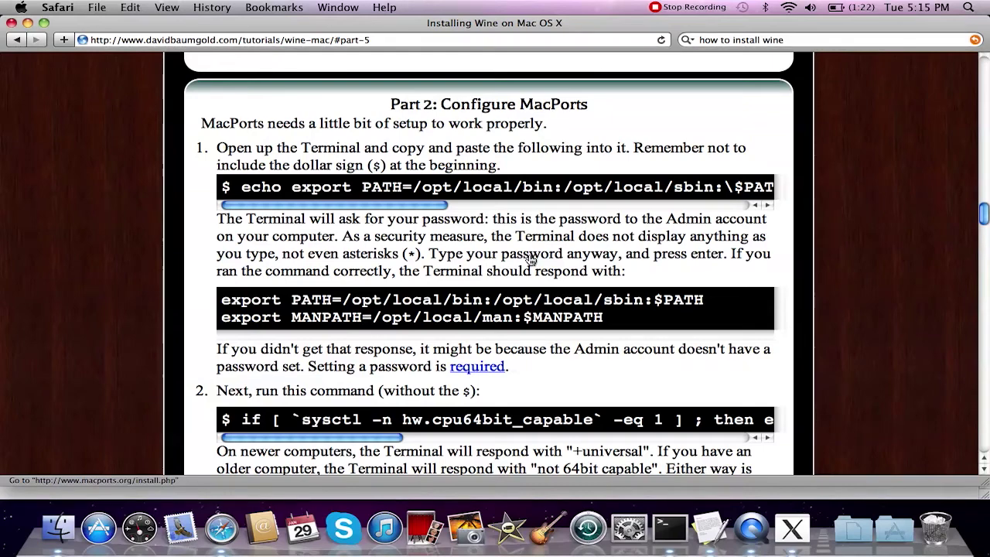
Step: Switch to Terminal and list the contents of the home directory with ls
{"action": "key", "text": "F9"}
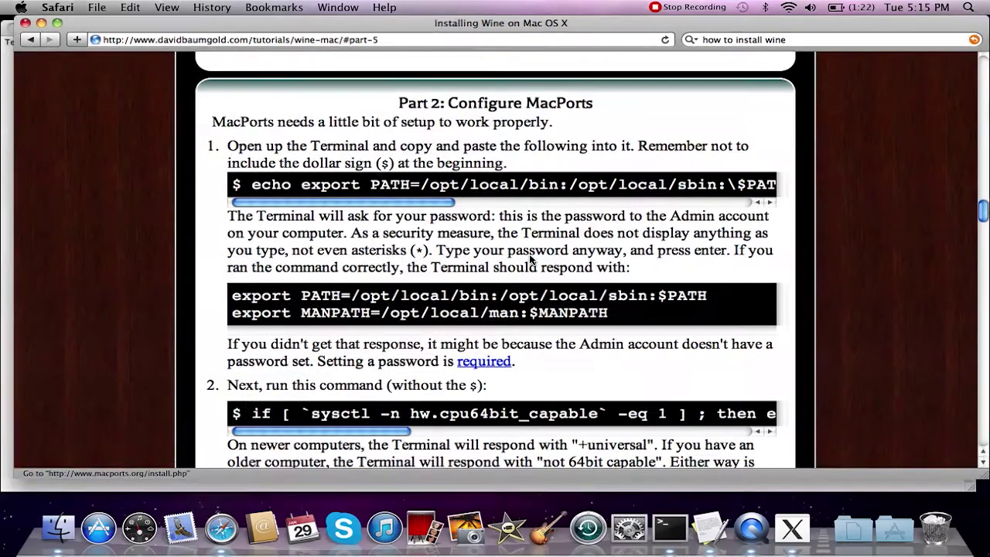
{"action": "left_click", "coordinate": [340, 139]}
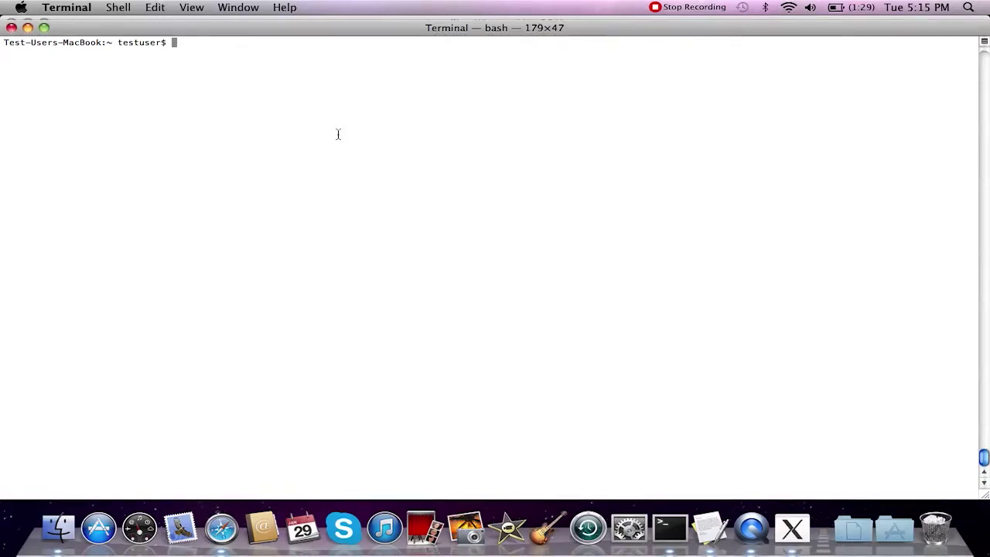
{"action": "type", "text": "ls"}
{"action": "key", "text": "Return"}
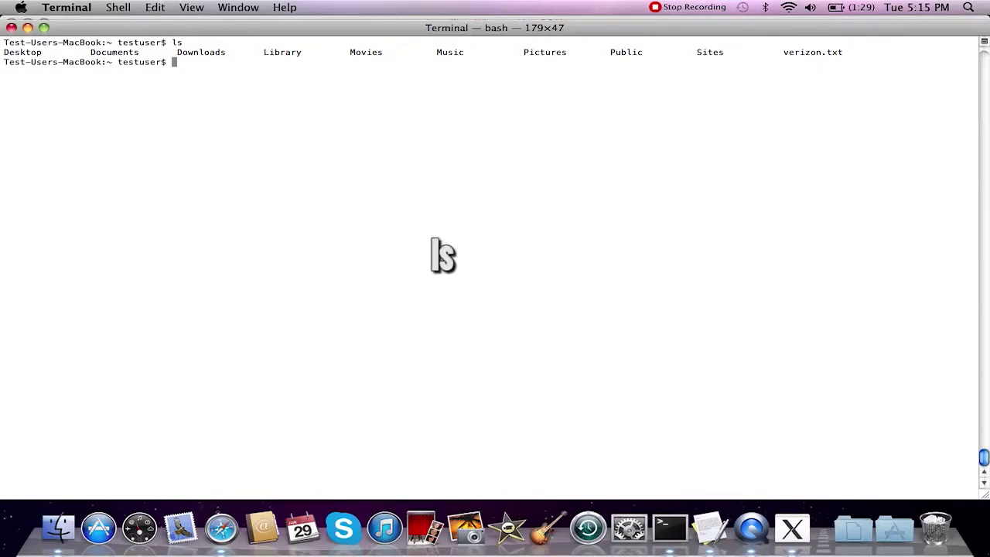
Step: Change into the Desktop directory and list its contents with ls
{"action": "type", "text": "cd Desktop"}
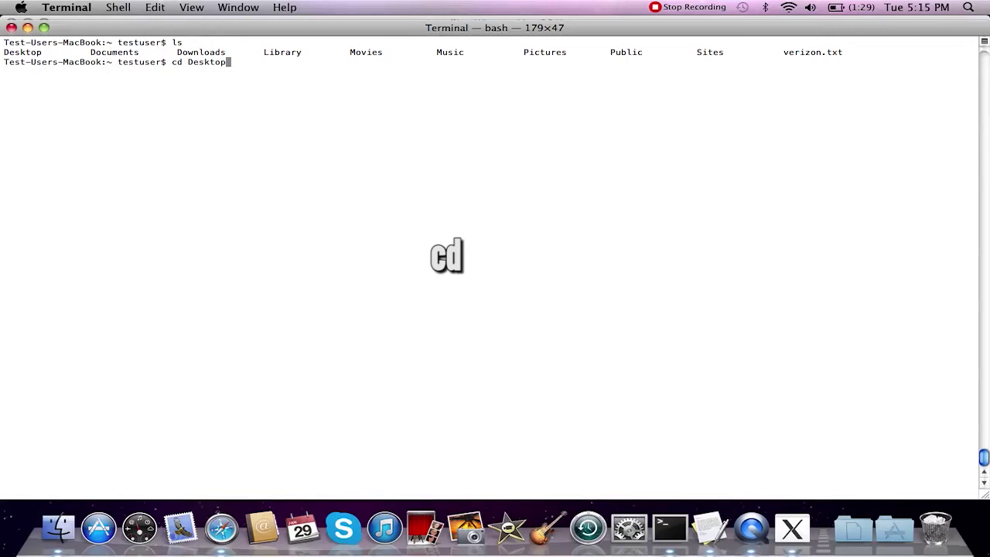
{"action": "key", "text": "Return"}
{"action": "type", "text": "ls"}
{"action": "key", "text": "Return"}
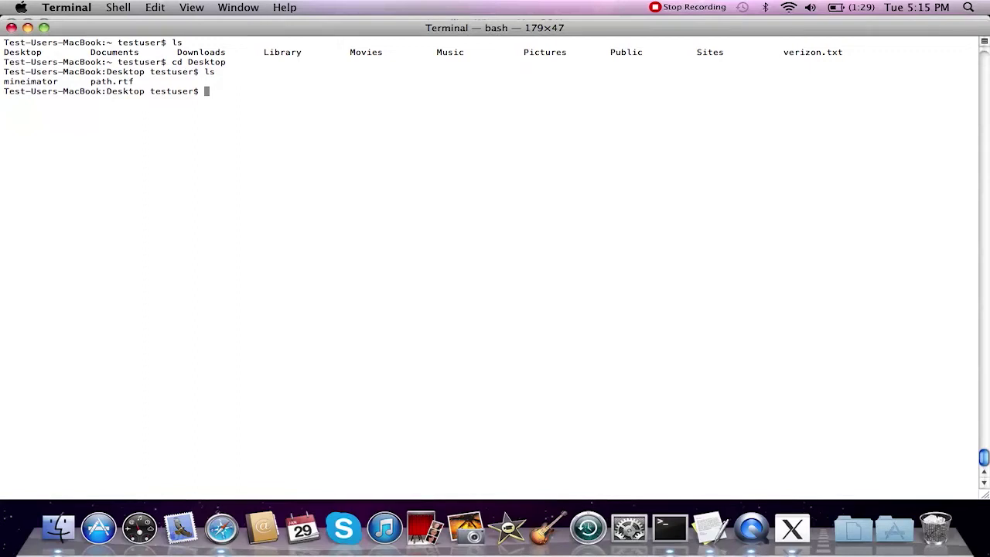
Step: Change into the mineimator directory and list its contents with ls
{"action": "type", "text": "cd mineimator"}
{"action": "key", "text": "Return"}
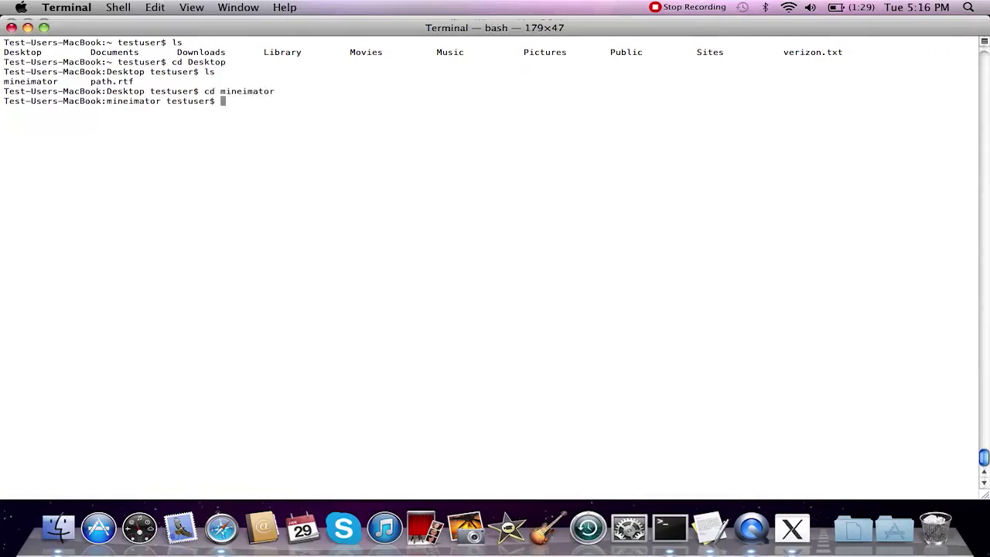
{"action": "type", "text": "ls"}
{"action": "key", "text": "Return"}
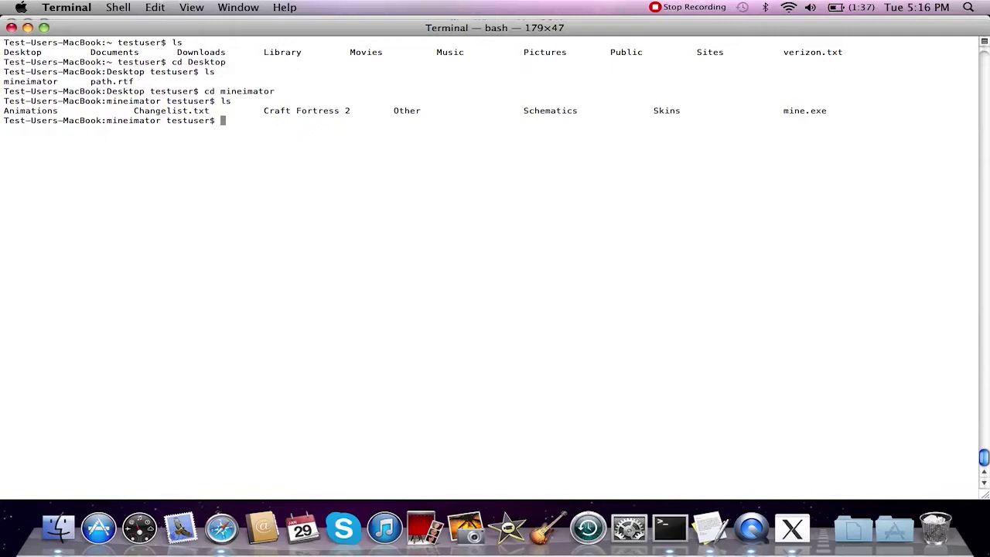
Step: Return to the home directory with cd and clear the terminal screen
{"action": "type", "text": "cd"}
{"action": "key", "text": "Return"}
{"action": "type", "text": "clear"}
{"action": "key", "text": "Return"}
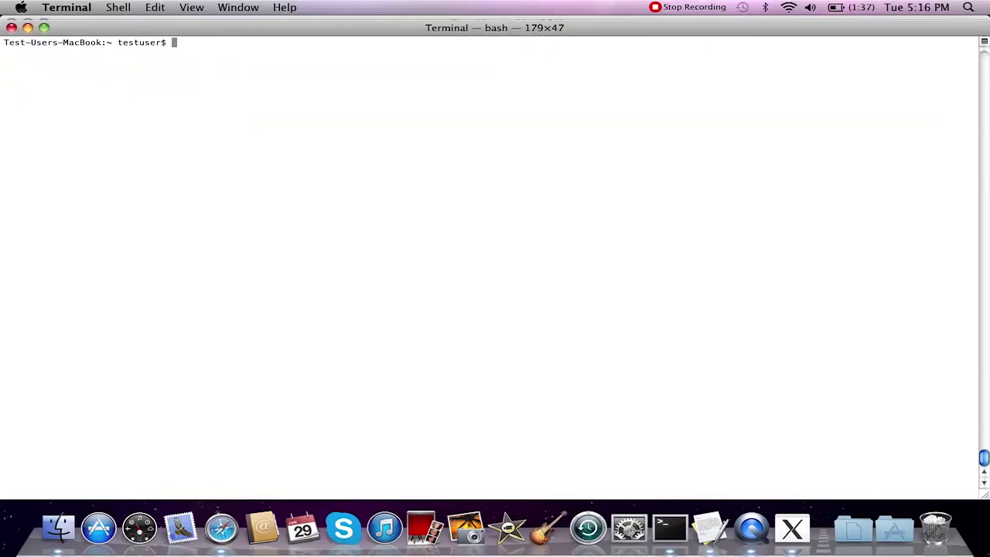
Step: Switch back to the Safari tutorial and highlight the start of the echo export PATH command in Part 2, leaving out the dollar sign
{"action": "key", "text": "F3"}
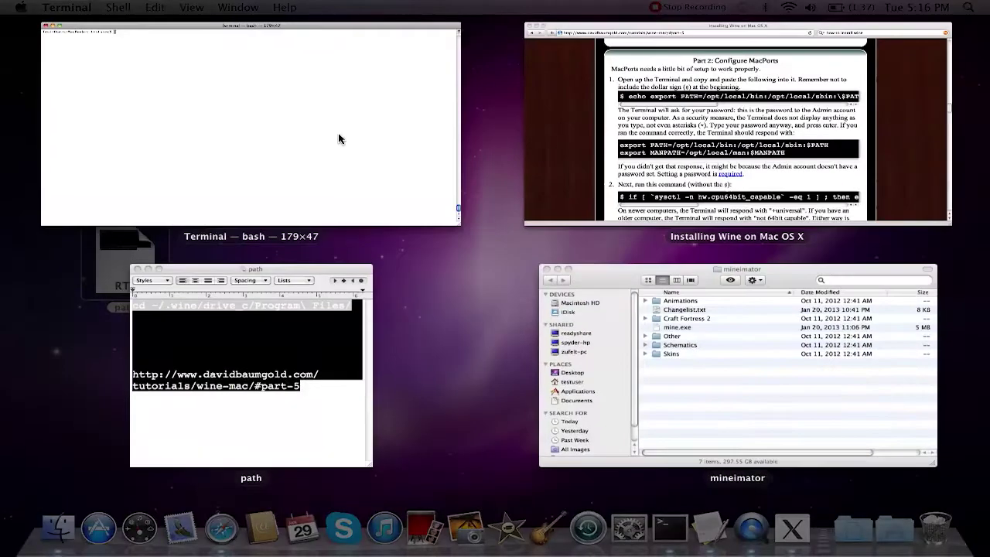
{"action": "left_click", "coordinate": [563, 163]}
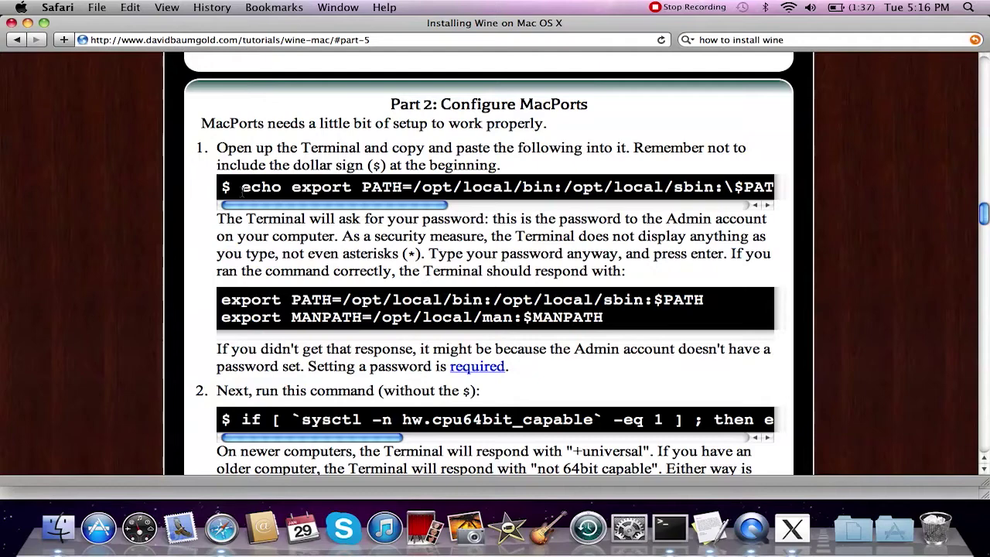
{"action": "scroll", "coordinate": [242, 192], "scroll_direction": "down", "scroll_amount": 3}
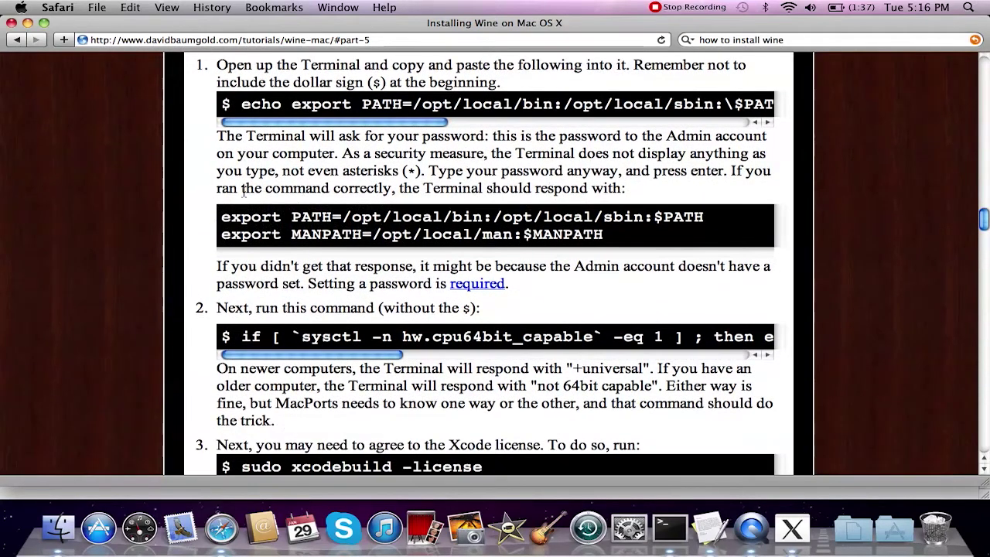
{"action": "scroll", "coordinate": [242, 190], "scroll_direction": "up", "scroll_amount": 2}
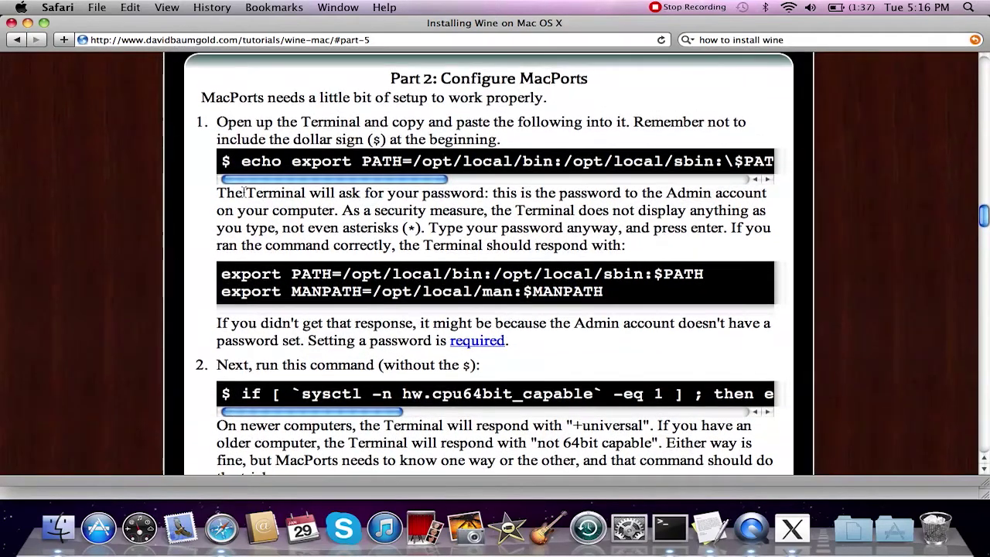
{"action": "left_click_drag", "start_coordinate": [243, 162], "coordinate": [523, 161]}
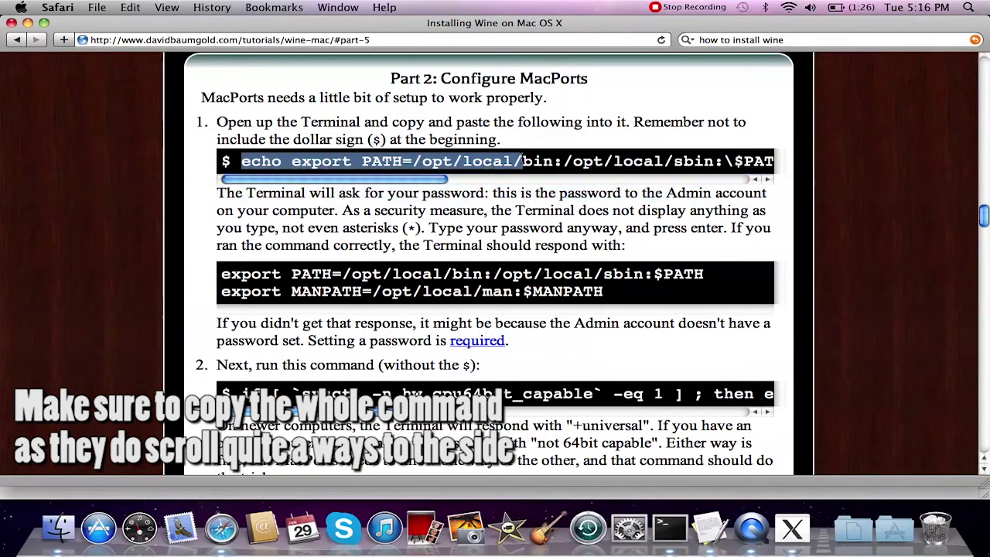
Step: Review the remaining MacPorts setup commands and Parts 3 to 5 on installing Wine and on installing and running Windows programs
{"action": "scroll", "coordinate": [522, 158], "scroll_direction": "down", "scroll_amount": 3}
{"action": "scroll", "coordinate": [523, 159], "scroll_direction": "down", "scroll_amount": 2}
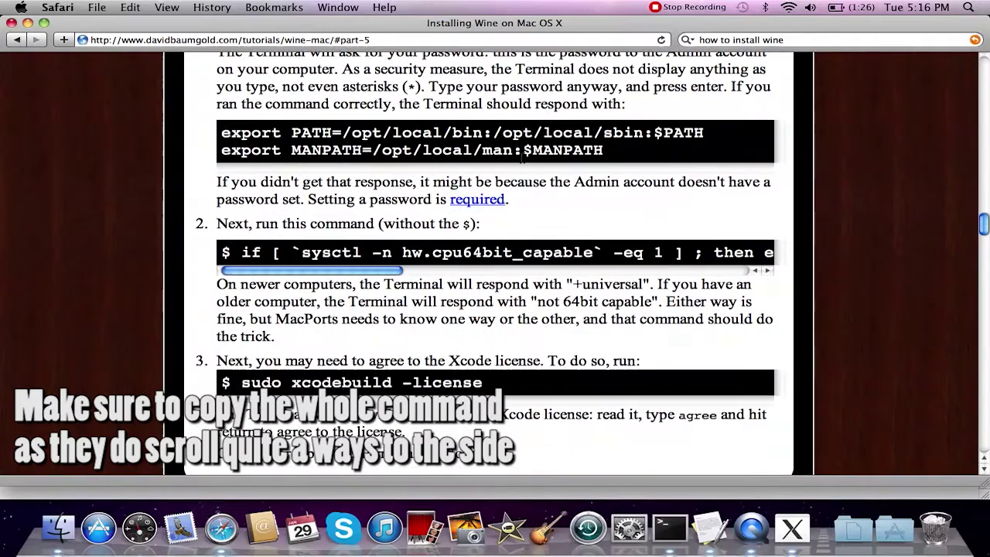
{"action": "scroll", "coordinate": [522, 159], "scroll_direction": "down", "scroll_amount": 10}
{"action": "scroll", "coordinate": [523, 157], "scroll_direction": "down", "scroll_amount": 18}
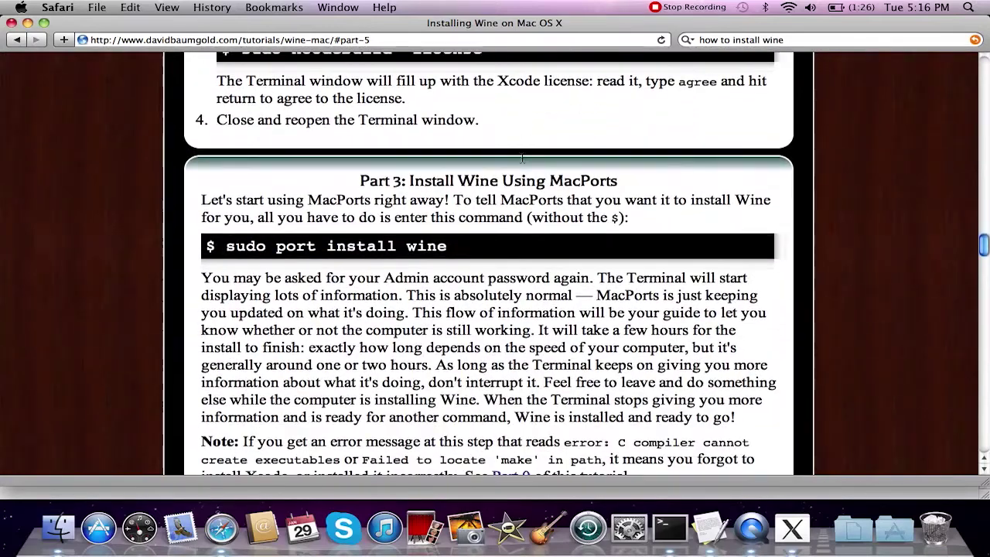
{"action": "scroll", "coordinate": [522, 157], "scroll_direction": "down", "scroll_amount": 5}
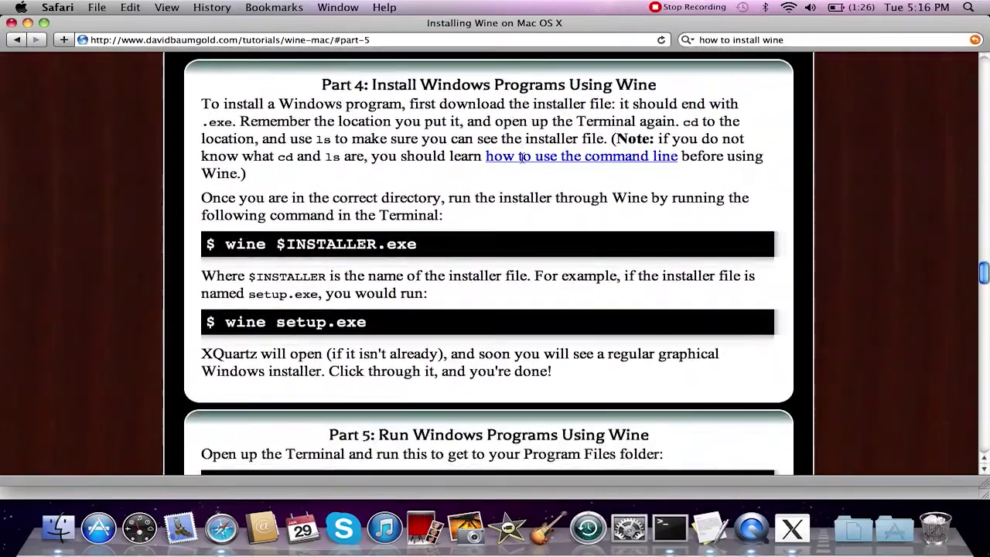
{"action": "scroll", "coordinate": [522, 158], "scroll_direction": "up", "scroll_amount": 3}
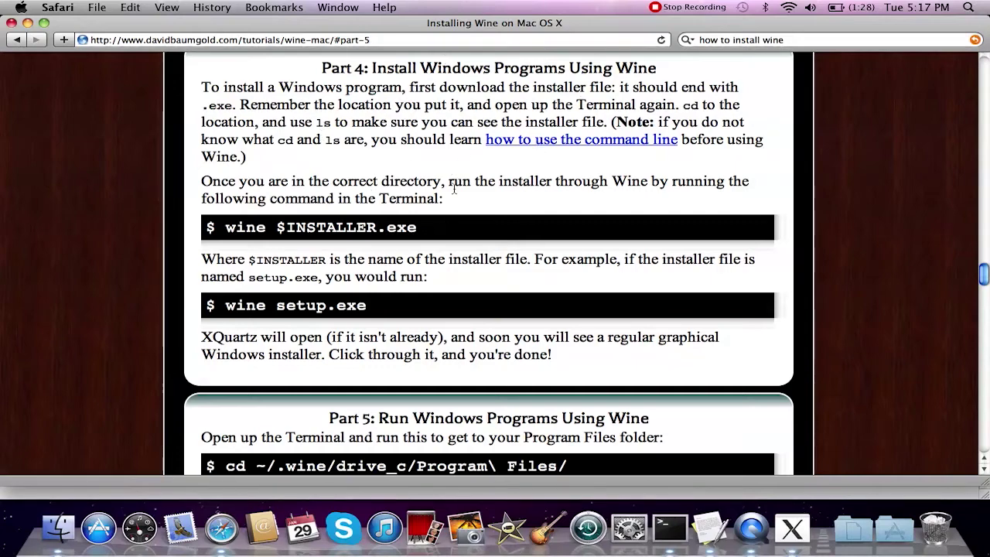
{"action": "scroll", "coordinate": [455, 189], "scroll_direction": "down", "scroll_amount": 10}
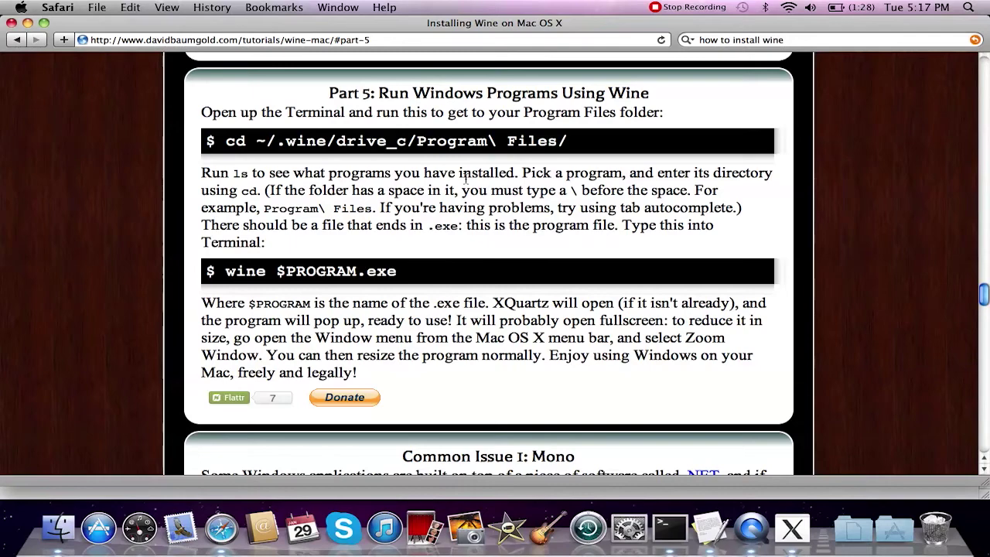
Step: Copy the command cd ~/.wine/drive_c/Program\ Files/ from the path document in TextEdit
{"action": "scroll", "coordinate": [465, 178], "scroll_direction": "down", "scroll_amount": 2}
{"action": "scroll", "coordinate": [465, 175], "scroll_direction": "up", "scroll_amount": 1}
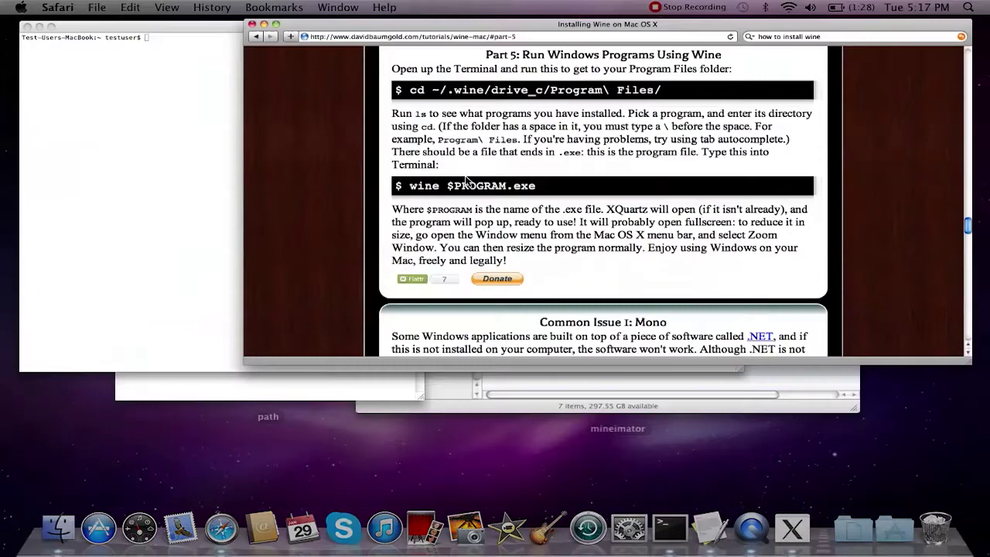
{"action": "left_click", "coordinate": [305, 128]}
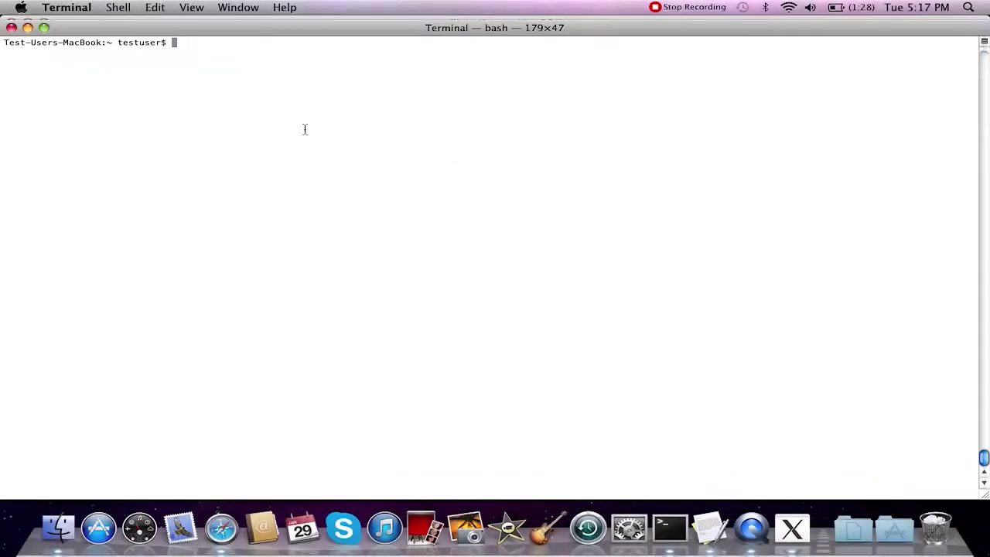
{"action": "key", "text": "F9"}
{"action": "left_click", "coordinate": [305, 287]}
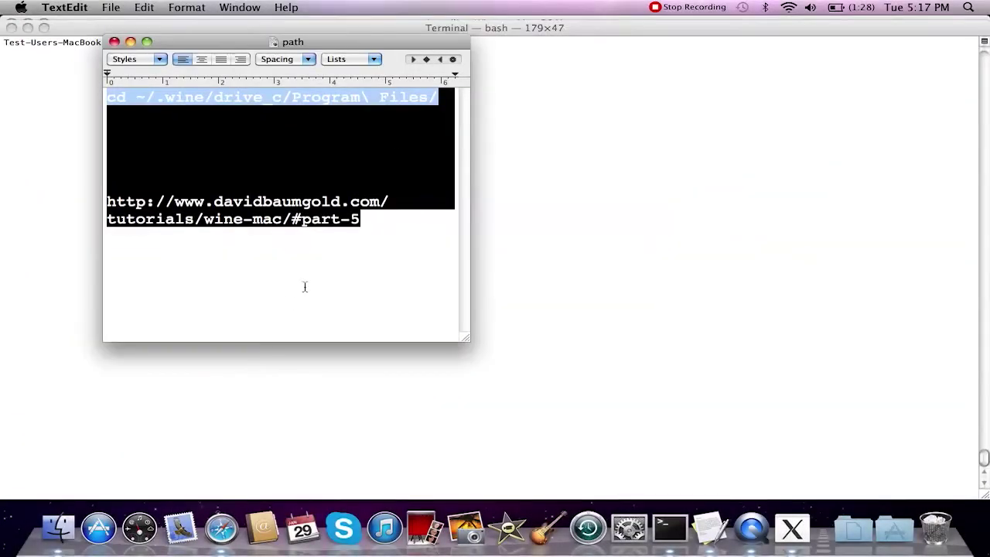
{"action": "left_click", "coordinate": [373, 172]}
{"action": "left_click_drag", "start_coordinate": [447, 95], "coordinate": [98, 96]}
{"action": "key", "text": "super+c"}
Step: Run the copied cd command in Terminal to enter Wine's Program Files folder and list its contents with ls
{"action": "key", "text": "F9"}
{"action": "left_click", "coordinate": [669, 228]}
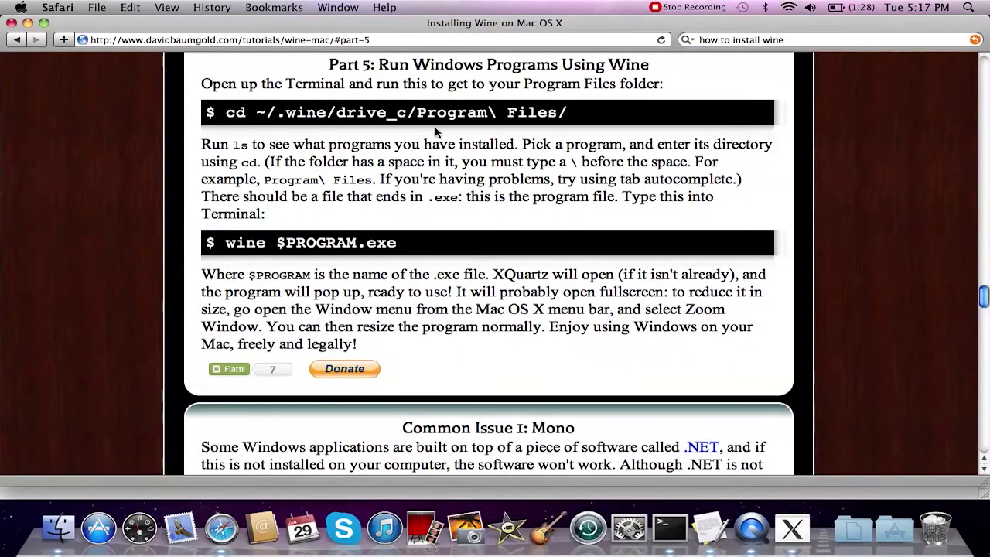
{"action": "key", "text": "F9"}
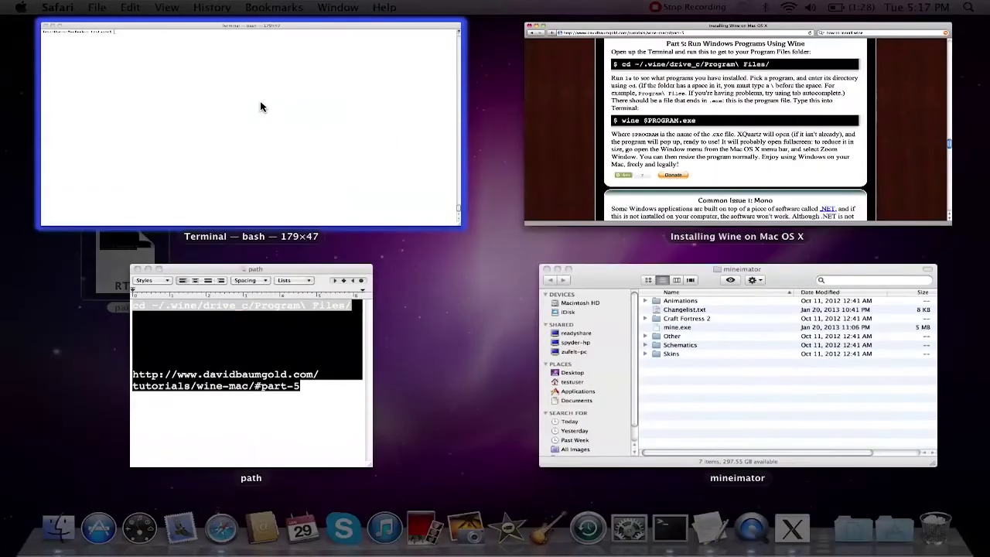
{"action": "left_click", "coordinate": [260, 101]}
{"action": "key", "text": "super+v"}
{"action": "key", "text": "Return"}
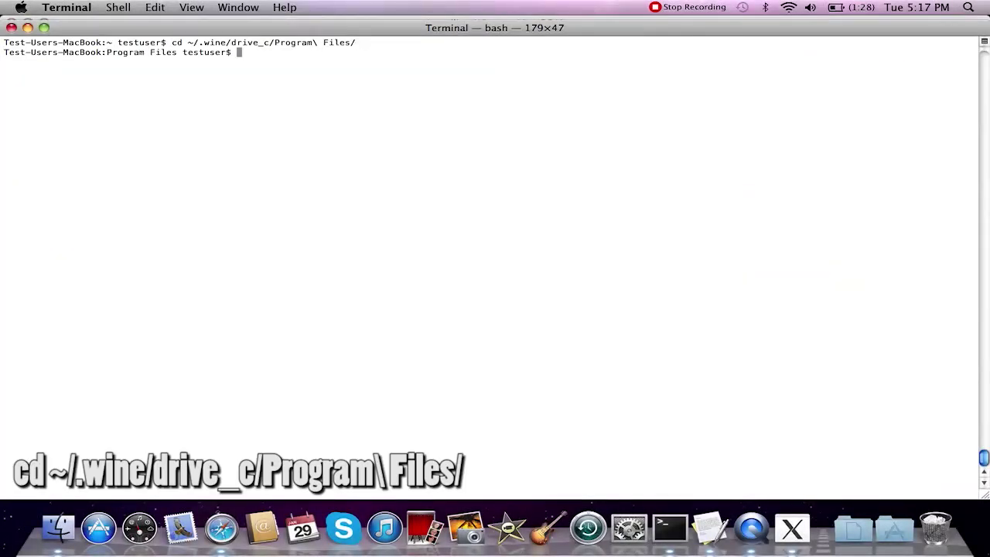
{"action": "type", "text": "ls"}
{"action": "key", "text": "Return"}
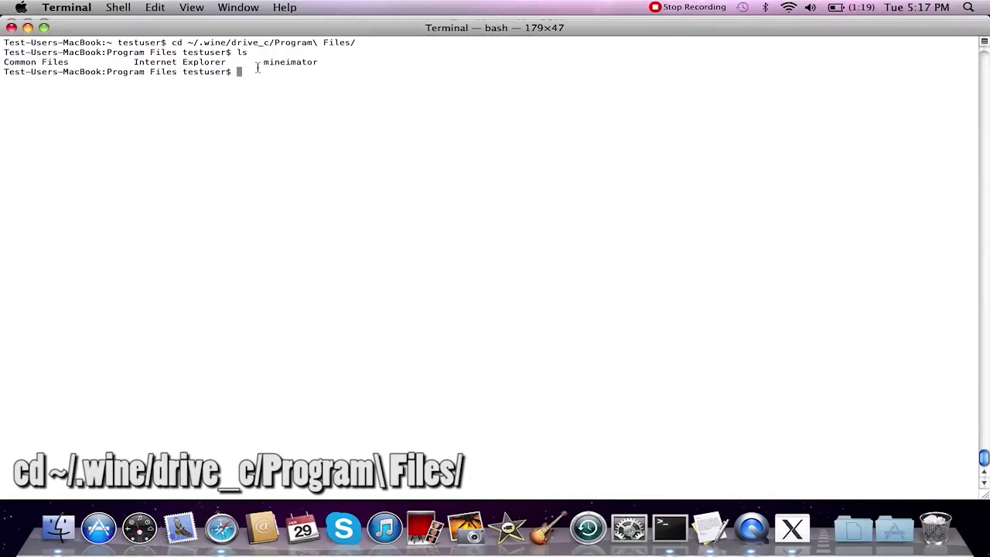
Step: Enter the mineimator folder with cd mineimator and list its files with ls
{"action": "left_click_drag", "start_coordinate": [261, 65], "coordinate": [316, 62]}
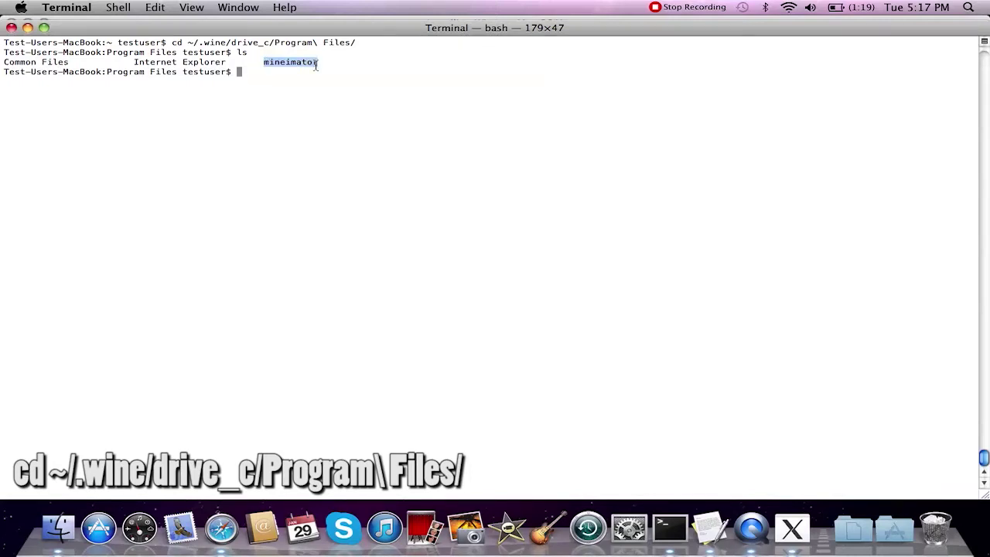
{"action": "left_click", "coordinate": [297, 84]}
{"action": "type", "text": "cd minimat"}
{"action": "key", "text": "BackSpace"}
{"action": "key", "text": "BackSpace"}
{"action": "key", "text": "BackSpace"}
{"action": "type", "text": "eimator"}
{"action": "key", "text": "Return"}
{"action": "type", "text": "l"}
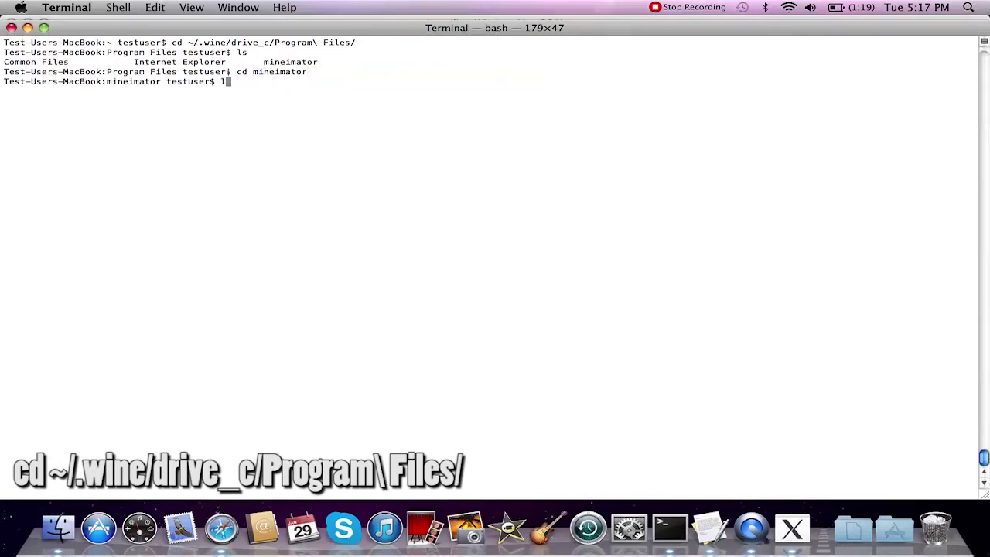
{"action": "type", "text": "s"}
{"action": "key", "text": "Return"}
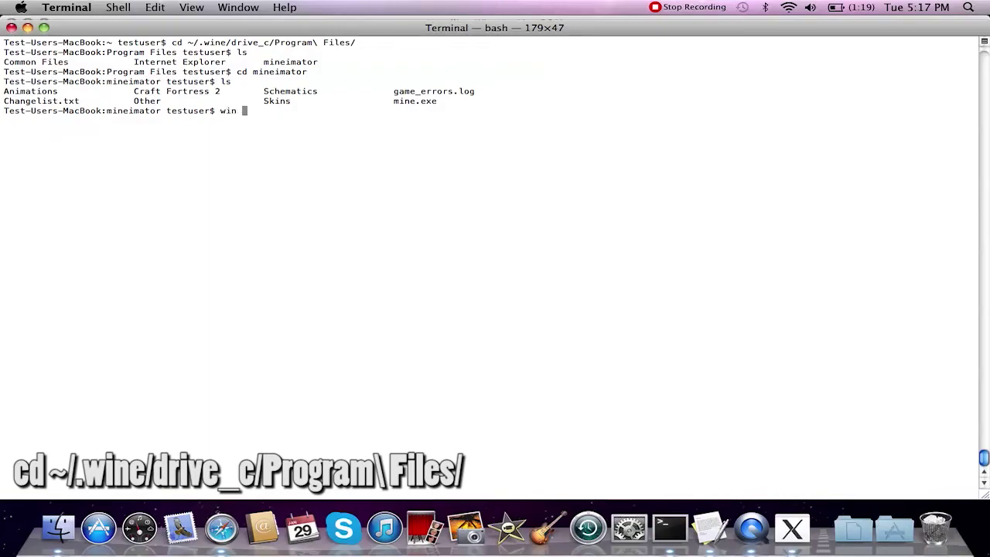
Step: Review the wine $PROGRAM.exe instruction and the Mono section of the Safari tutorial, and return to the Terminal window
{"action": "key", "text": "F3"}
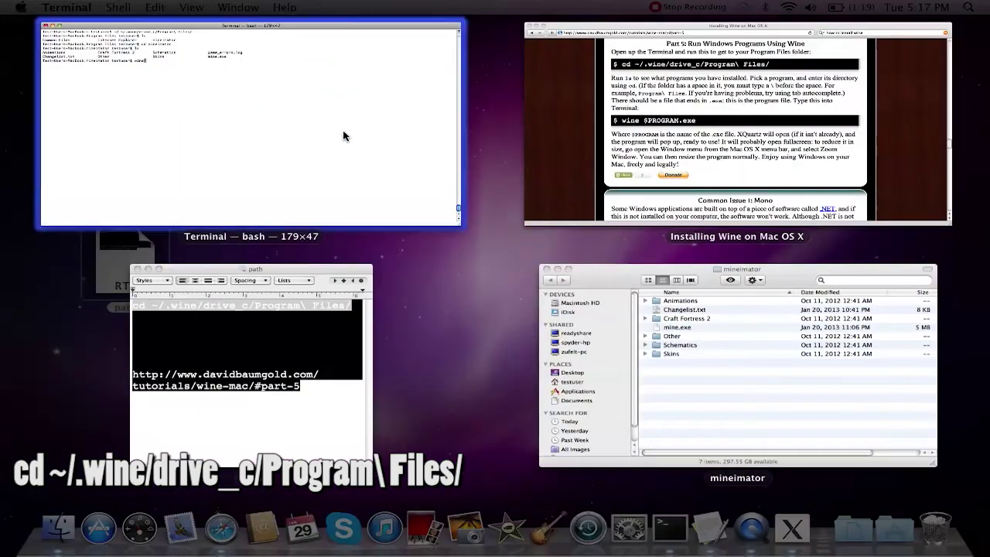
{"action": "left_click", "coordinate": [627, 126]}
{"action": "scroll", "coordinate": [627, 126], "scroll_direction": "down", "scroll_amount": 5}
{"action": "scroll", "coordinate": [627, 126], "scroll_direction": "down", "scroll_amount": 1}
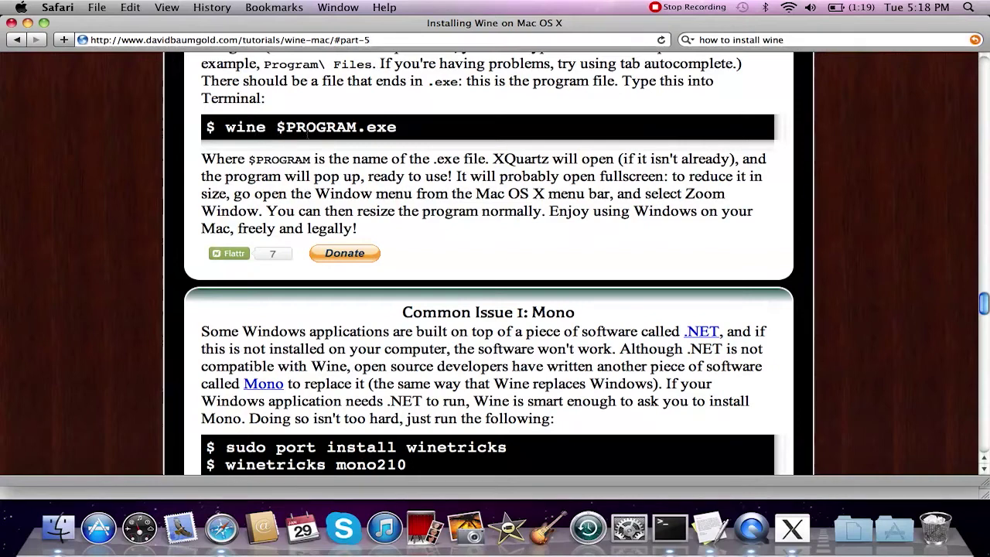
{"action": "key", "text": "F9"}
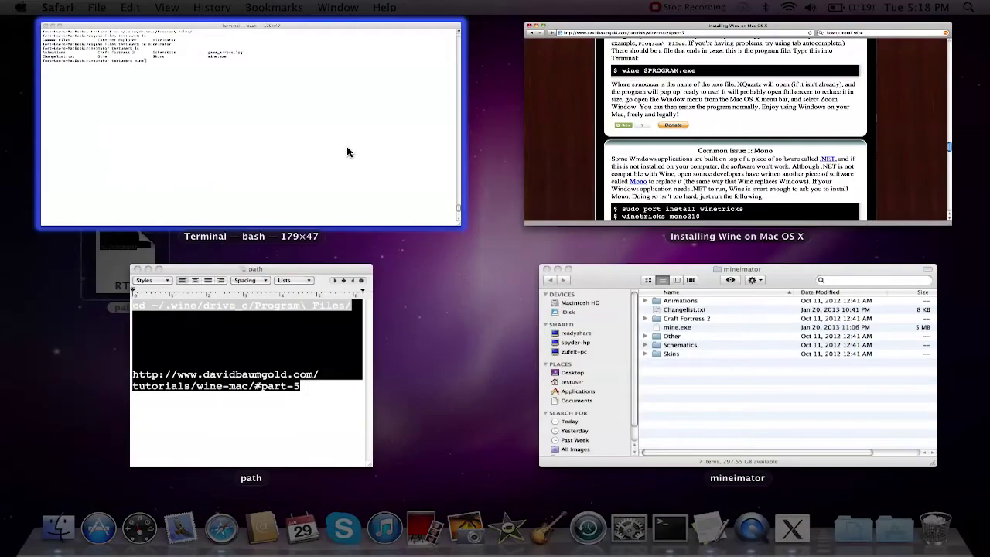
{"action": "left_click", "coordinate": [410, 150]}
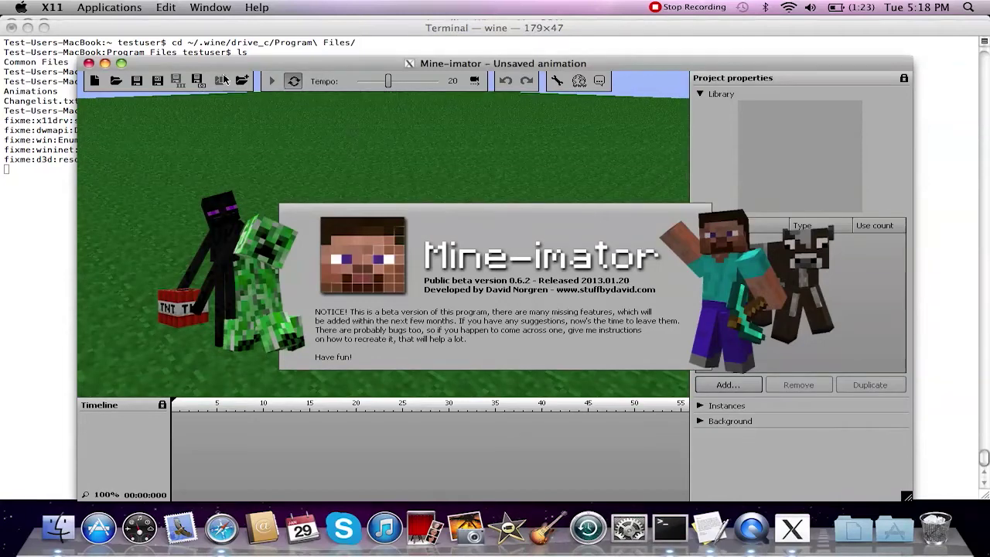
Step: Enlarge the Mine-imator window to fill the screen and add a Character to the animation
{"action": "left_click", "coordinate": [122, 63]}
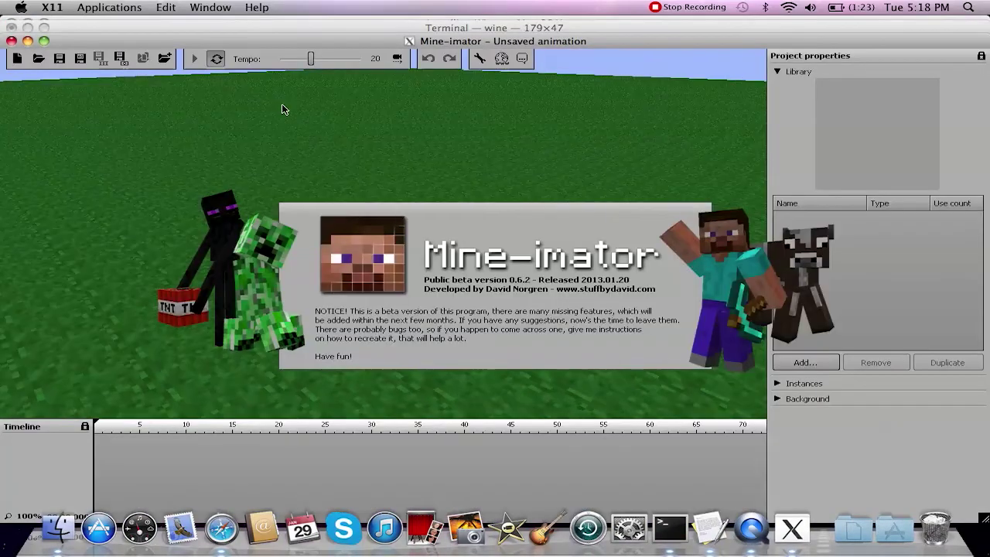
{"action": "left_click", "coordinate": [431, 185]}
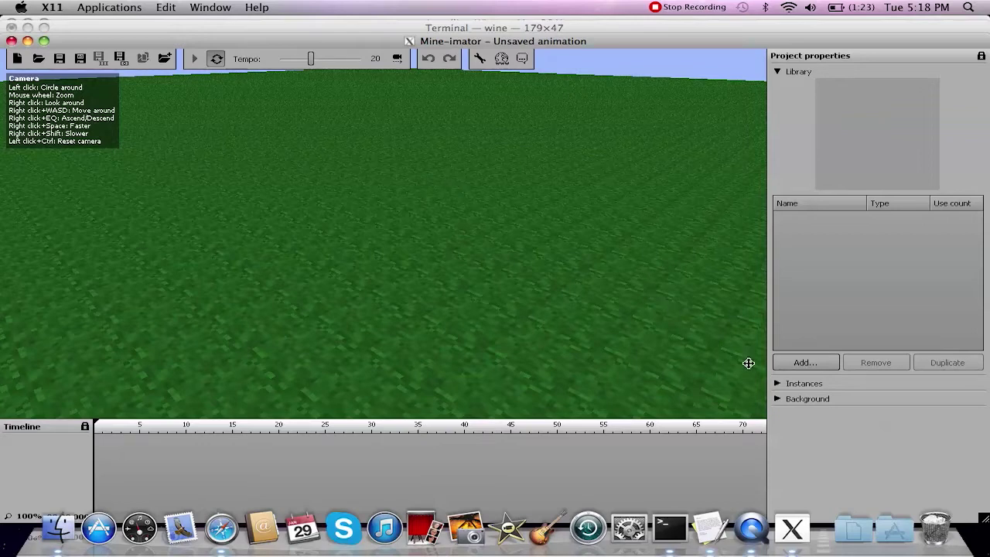
{"action": "left_click", "coordinate": [822, 365]}
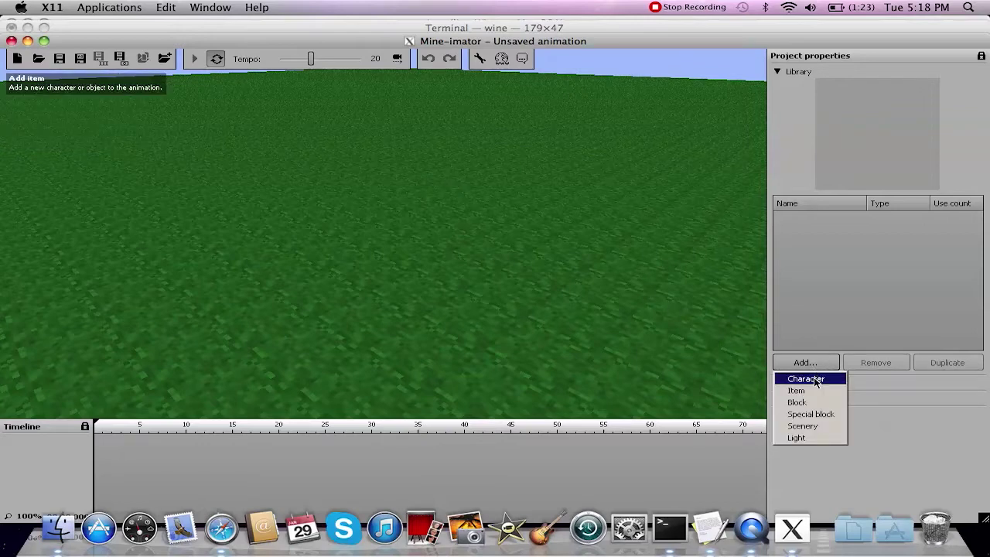
{"action": "left_click", "coordinate": [814, 379]}
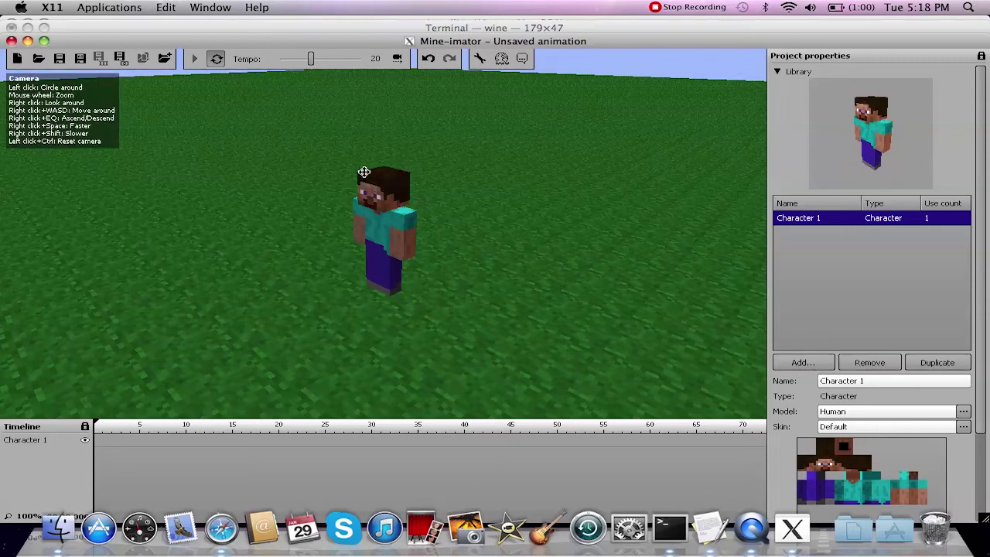
Step: Add keyframes for Character 1 at frames 0 and 30 and create a walking animation between them
{"action": "left_click", "coordinate": [96, 446]}
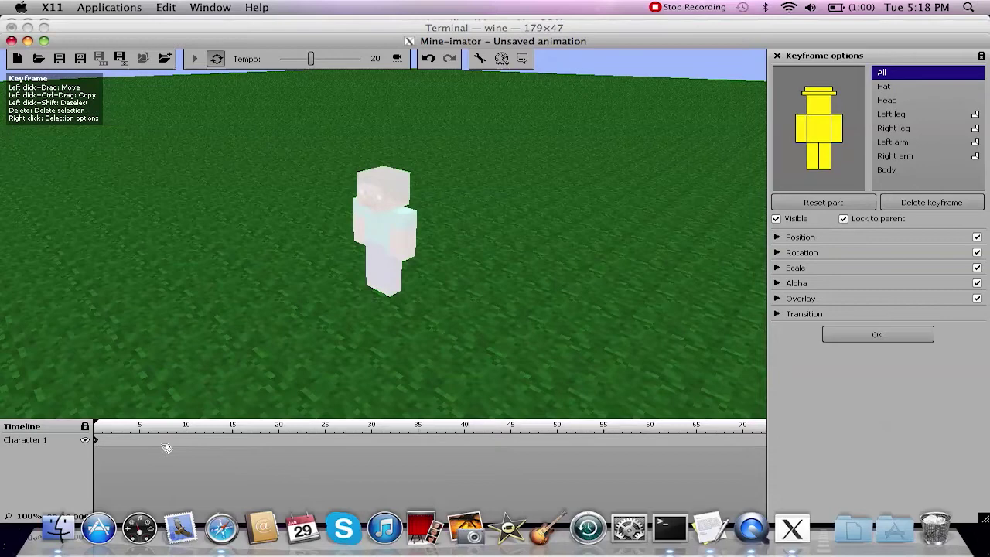
{"action": "left_click", "coordinate": [369, 443]}
{"action": "left_click", "coordinate": [369, 443]}
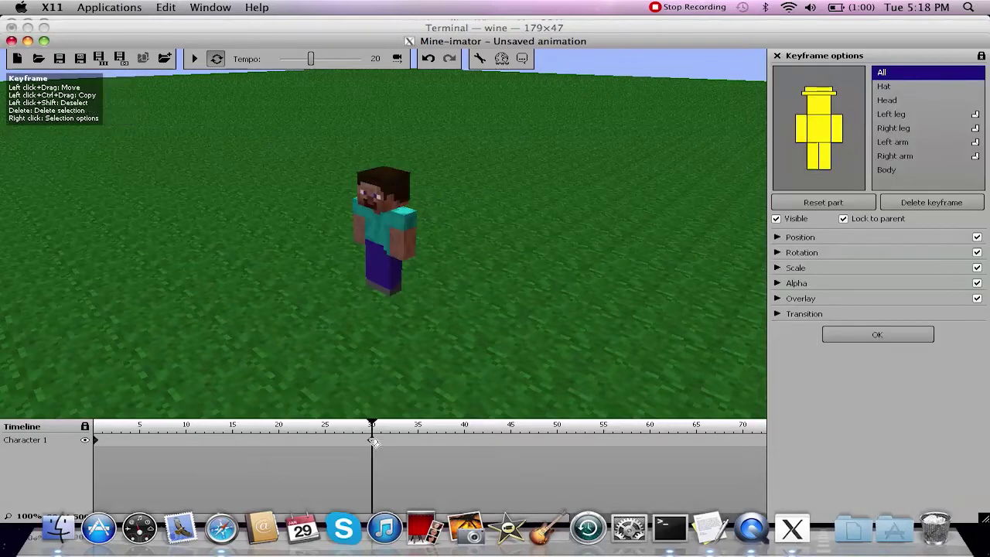
{"action": "left_click", "coordinate": [99, 443]}
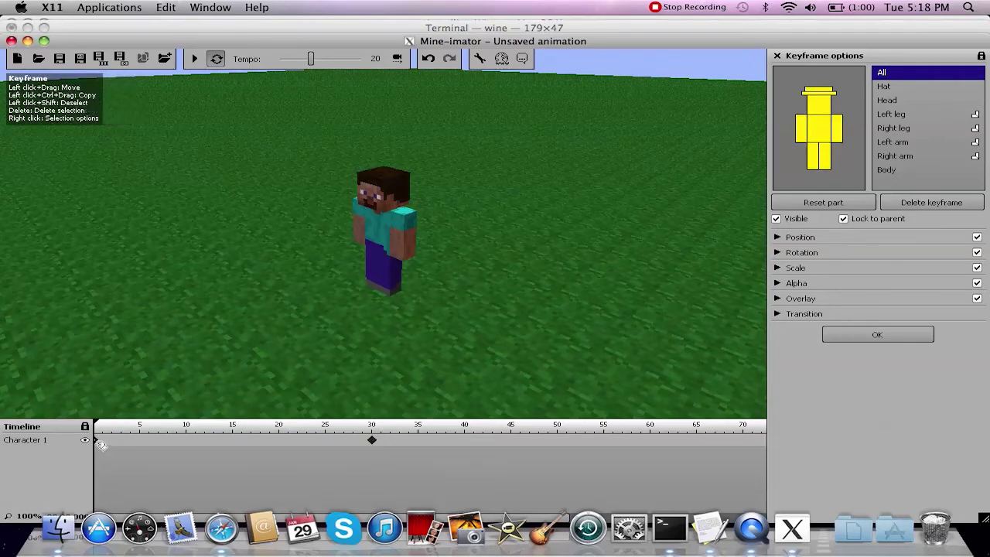
{"action": "right_click", "coordinate": [95, 442]}
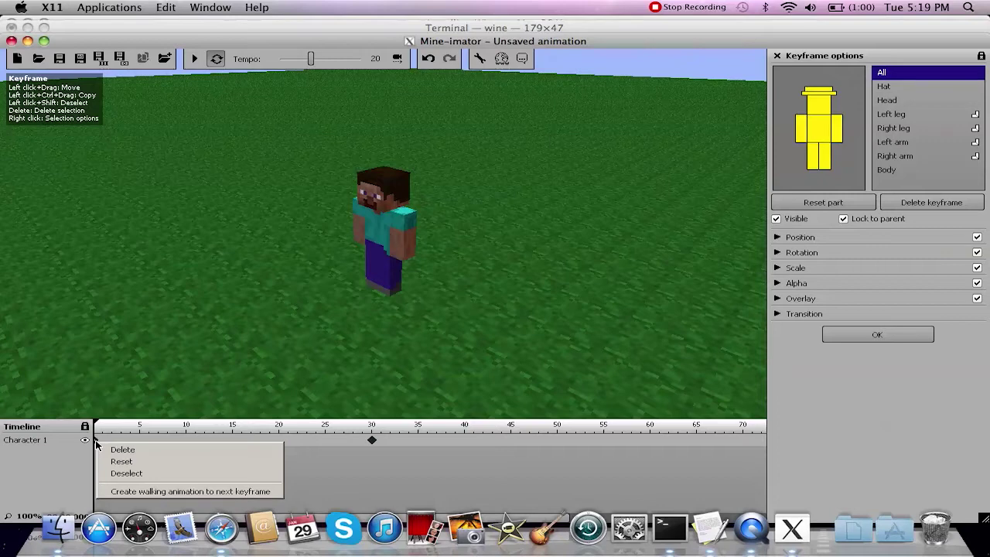
{"action": "left_click", "coordinate": [122, 491]}
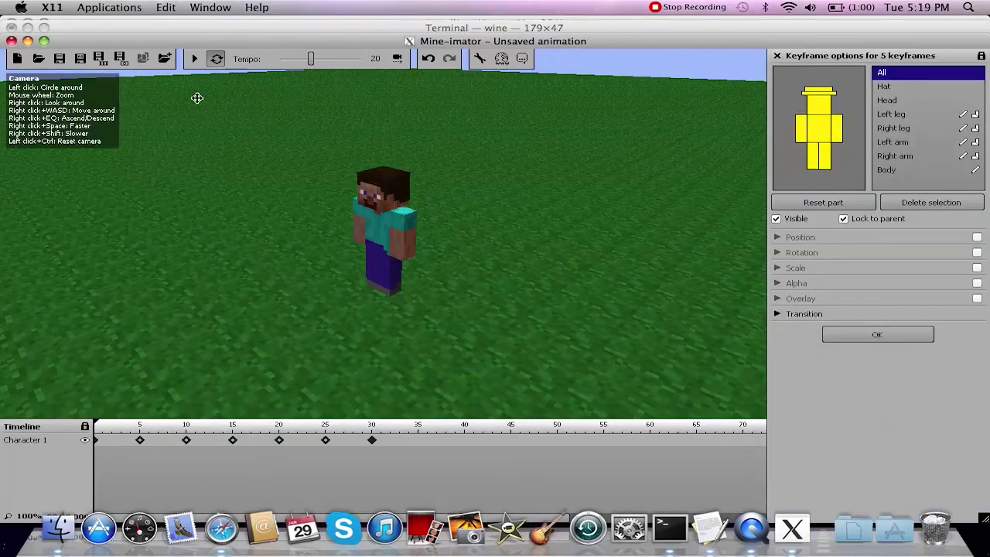
Step: Play and stop the walking animation, and unlock the keyframe options window
{"action": "left_click", "coordinate": [193, 61]}
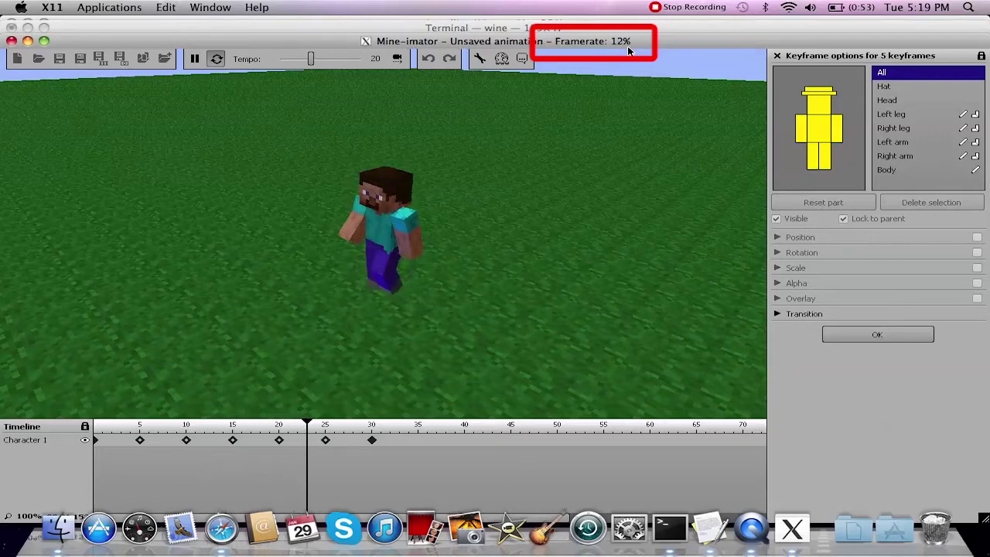
{"action": "left_click", "coordinate": [193, 62]}
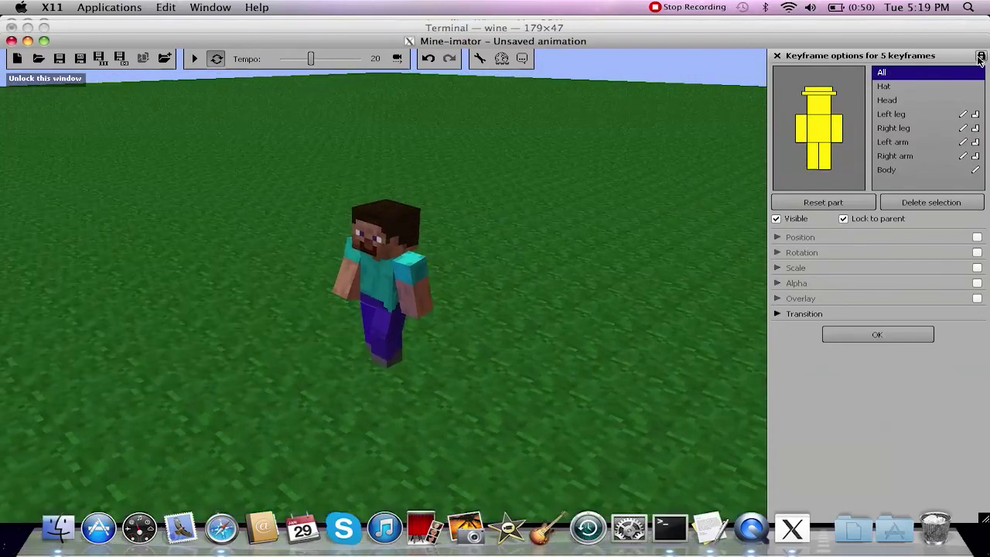
{"action": "left_click", "coordinate": [980, 59]}
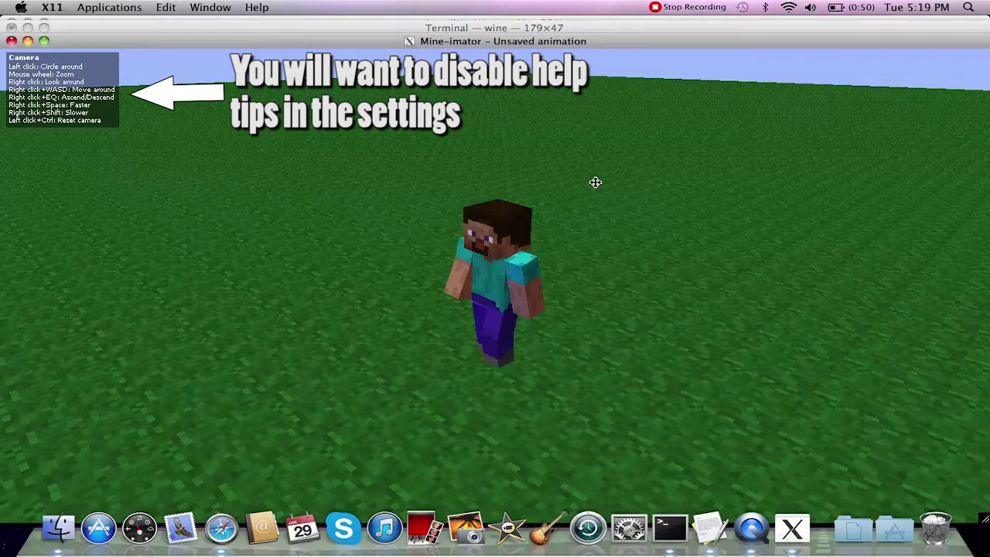
{"action": "left_click_drag", "start_coordinate": [932, 201], "coordinate": [55, 35]}
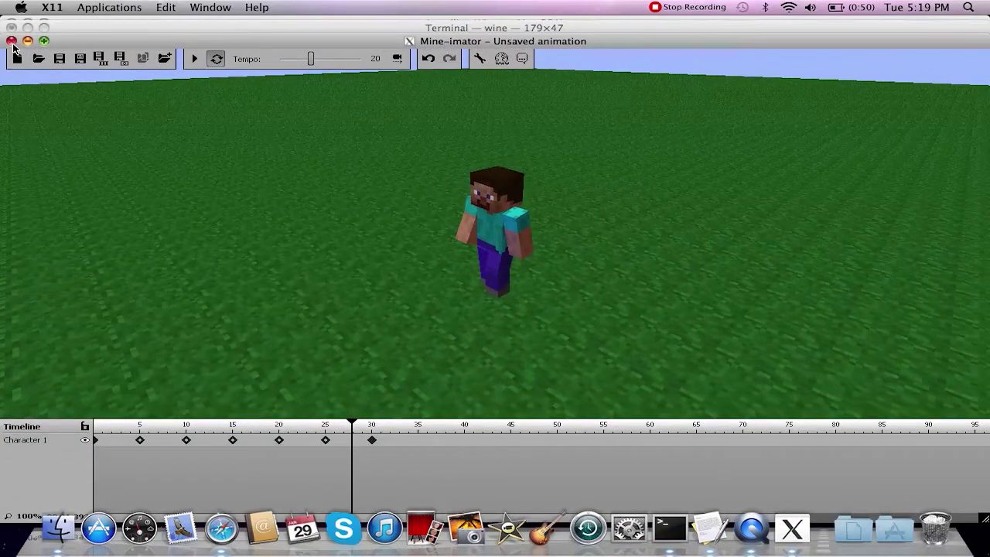
Step: Close Mine-imator and clear the Terminal screen
{"action": "left_click", "coordinate": [12, 41]}
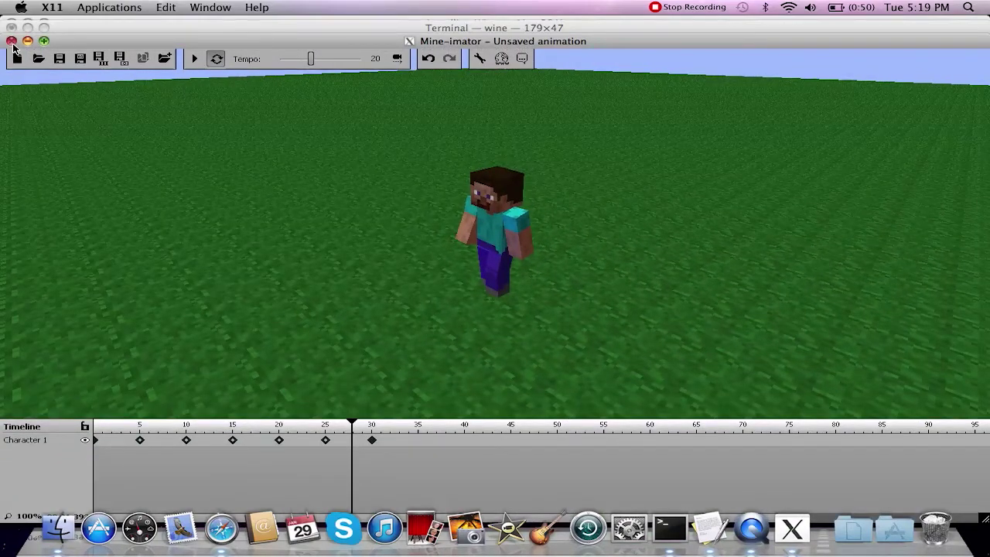
{"action": "left_click", "coordinate": [495, 325]}
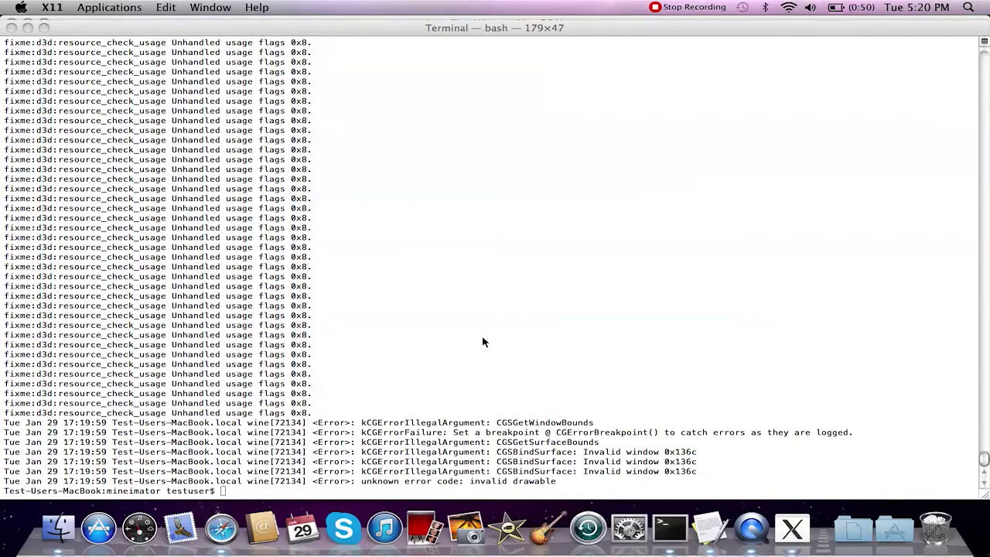
{"action": "left_click", "coordinate": [493, 332]}
{"action": "type", "text": "clear"}
{"action": "key", "text": "Return"}
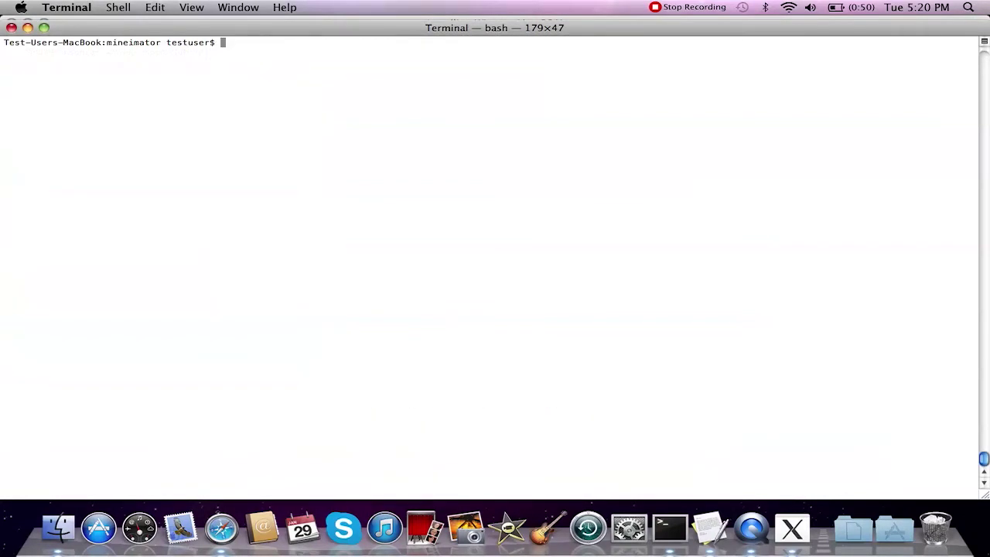
Step: List the mineimator folder's contents with ls and return to the home directory with cd
{"action": "type", "text": "ls"}
{"action": "key", "text": "Return"}
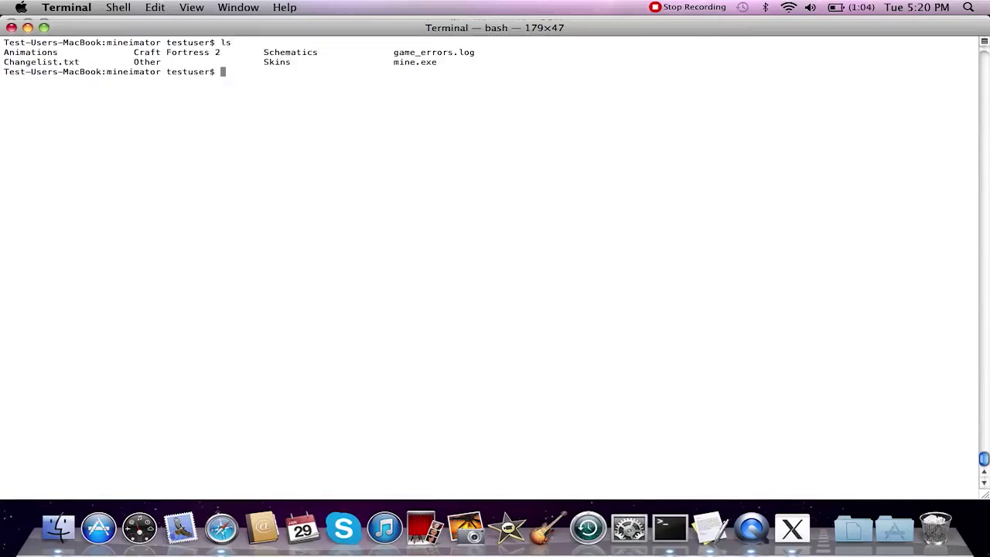
{"action": "type", "text": "cd"}
{"action": "key", "text": "Return"}
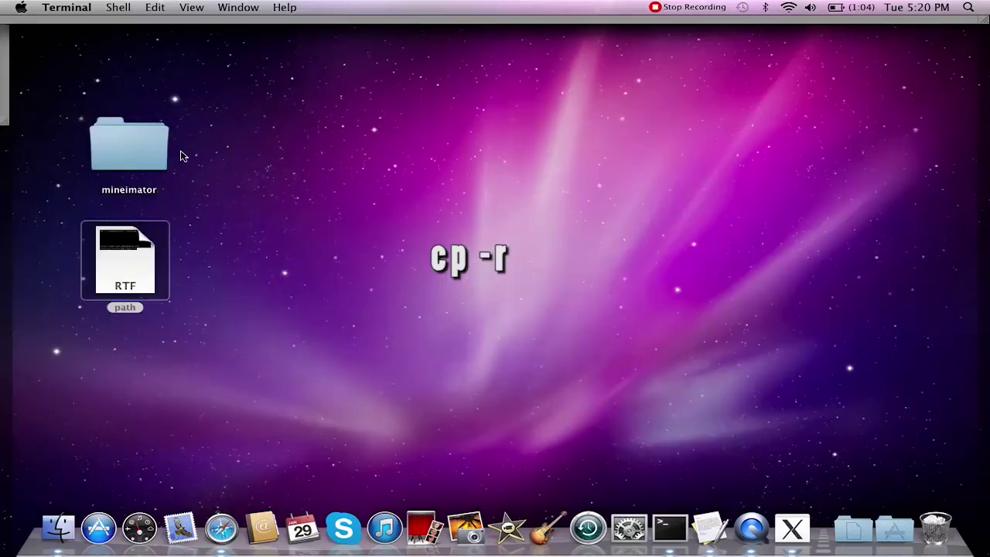
Step: Start a recursive copy command in Terminal with ~/Users/testuser/Desktop/mineimator as the source folder
{"action": "key", "text": "F11"}
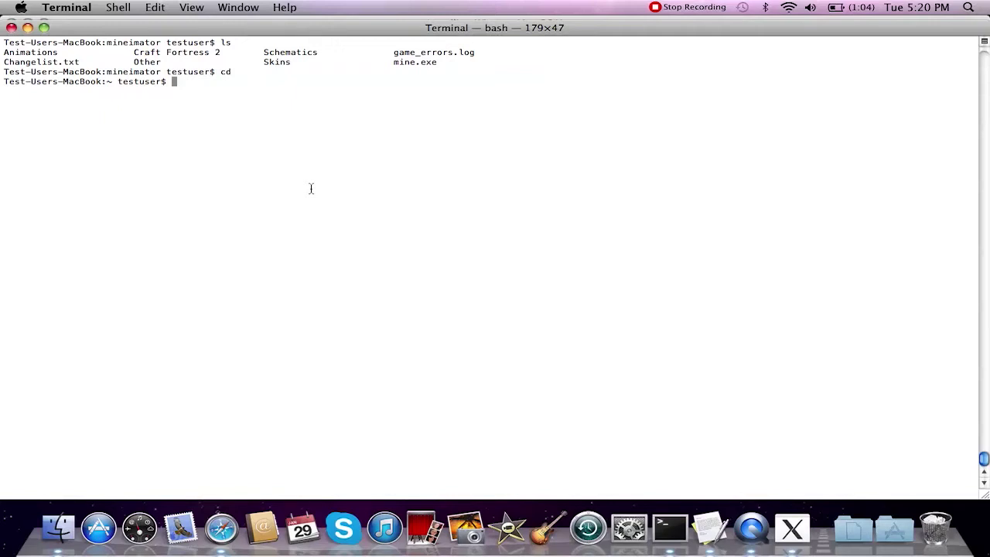
{"action": "type", "text": "cp -r"}
{"action": "type", "text": "~/Users/tes"}
{"action": "key", "text": "BackSpace"}
{"action": "key", "text": "BackSpace"}
{"action": "key", "text": "BackSpace"}
{"action": "type", "text": "testu"}
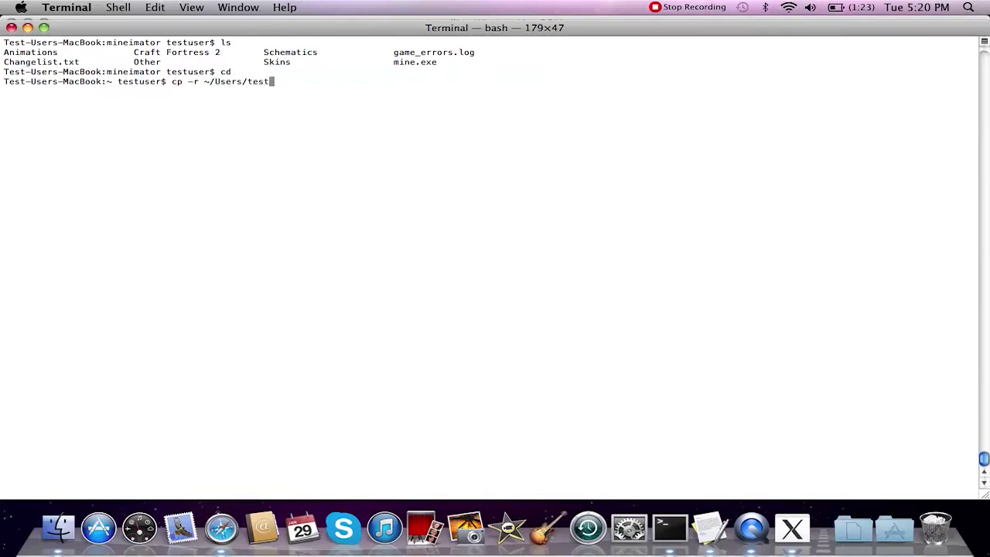
{"action": "type", "text": "ser/Desktop/Min"}
{"action": "key", "text": "BackSpace"}
{"action": "key", "text": "BackSpace"}
{"action": "key", "text": "BackSpace"}
{"action": "type", "text": "mineimator"}
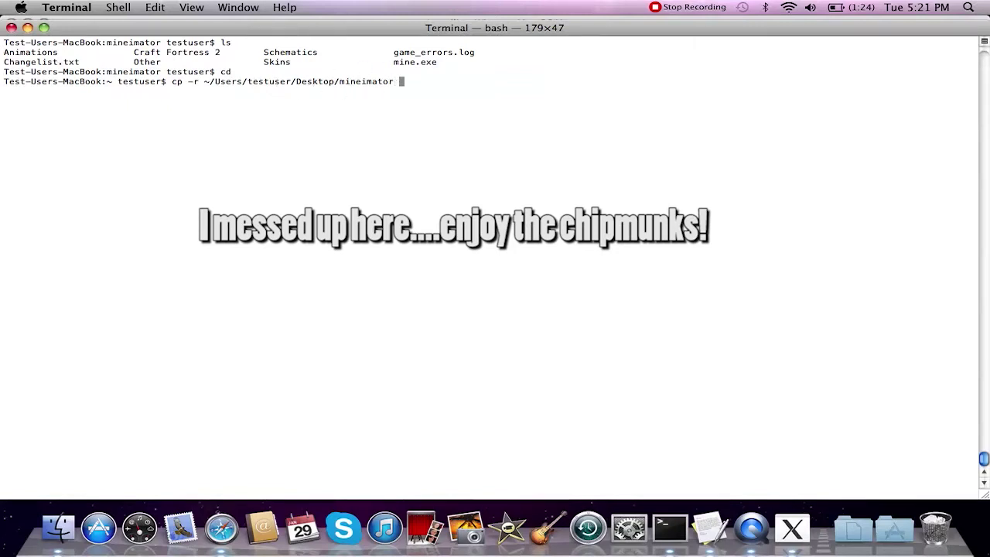
Step: Add ~/.wine/drive_c/Program\ Files/mineimator2/ as the copy's destination without the pasted cd, and try to run the command
{"action": "type", "text": "cd ~/.wine/drive_c/Program\\ Files/"}
{"action": "key", "text": "alt+Left"}
{"action": "key", "text": "alt+Left"}
{"action": "key", "text": "alt+Left"}
{"action": "key", "text": "alt+Left"}
{"action": "key", "text": "BackSpace"}
{"action": "key", "text": "BackSpace"}
{"action": "key", "text": "BackSpace"}
{"action": "key", "text": "BackSpace"}
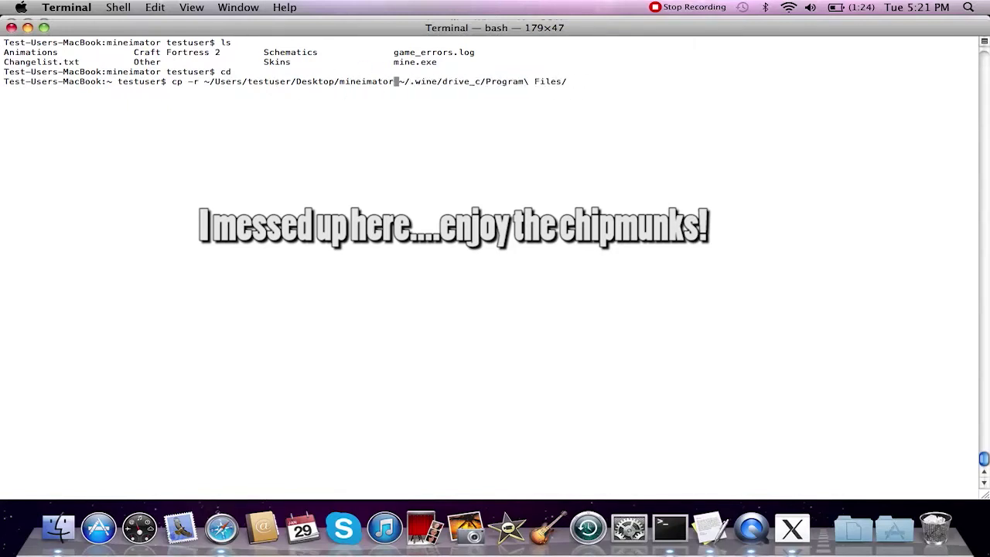
{"action": "key", "text": "alt+Right"}
{"action": "key", "text": "alt+Right"}
{"action": "key", "text": "alt+Right"}
{"action": "key", "text": "alt+Right"}
{"action": "key", "text": "alt+Right"}
{"action": "type", "text": "min"}
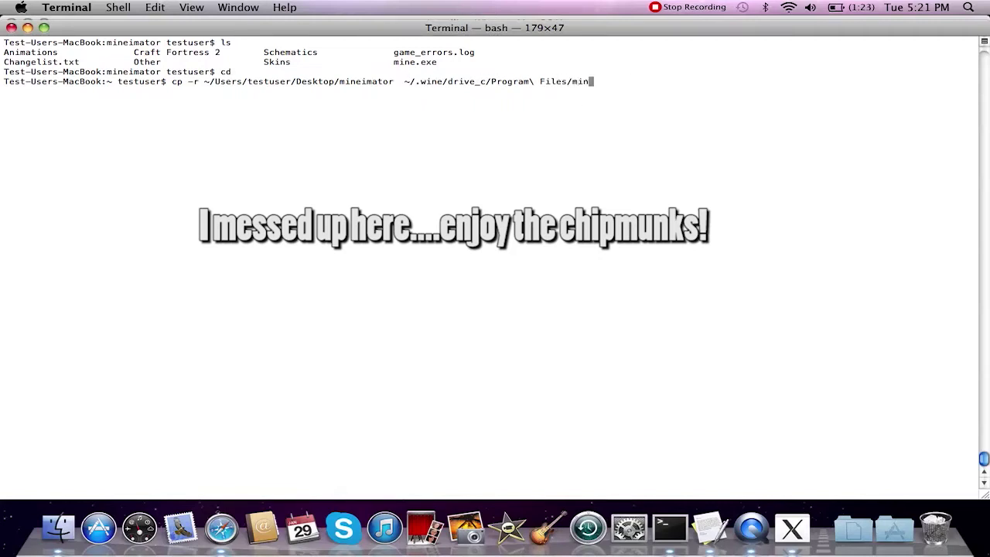
{"action": "type", "text": "eimator2/"}
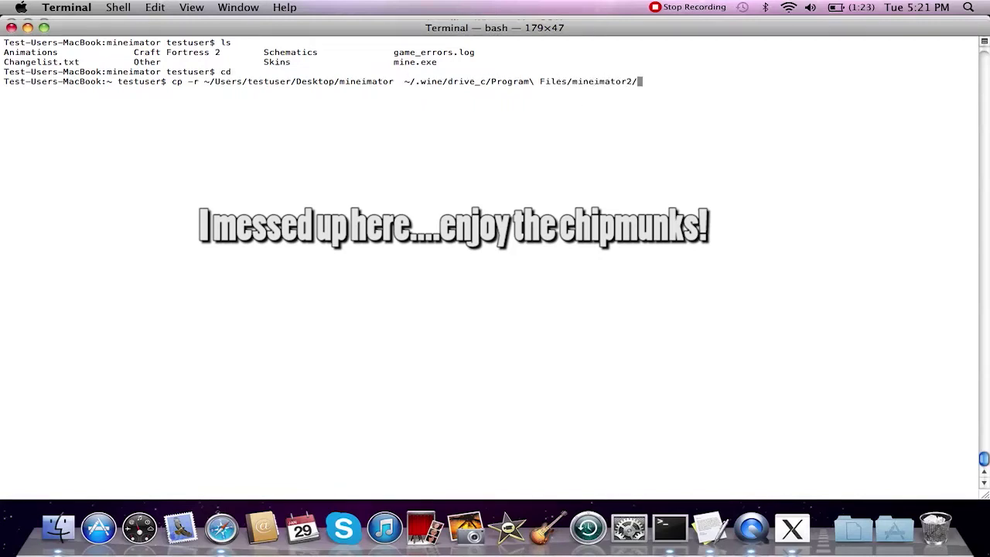
{"action": "key", "text": "Return"}
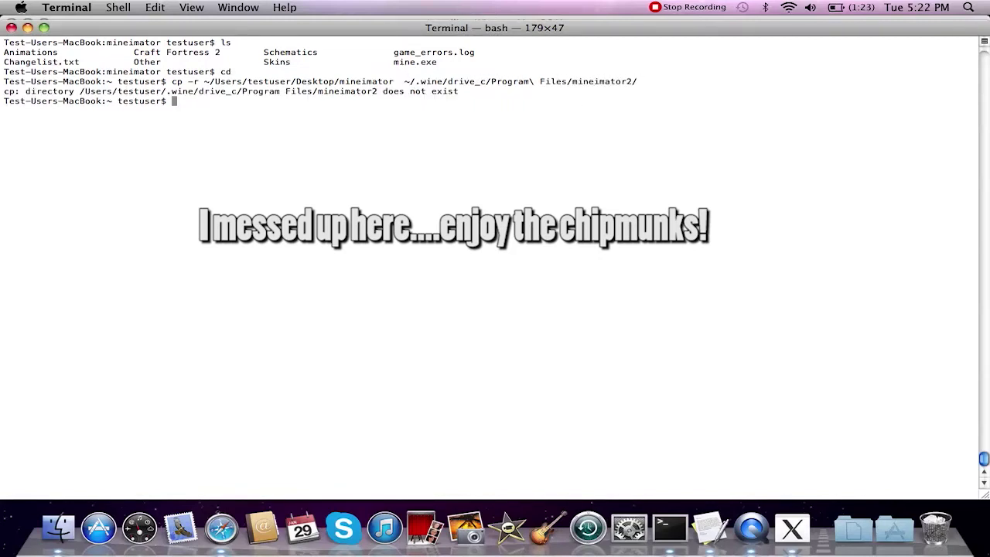
Step: Change the destination folder in the previous copy command to mineimatorr/ and try running it again
{"action": "key", "text": "Up"}
{"action": "key", "text": "Left"}
{"action": "key", "text": "BackSpace"}
{"action": "type", "text": "r"}
{"action": "key", "text": "Return"}
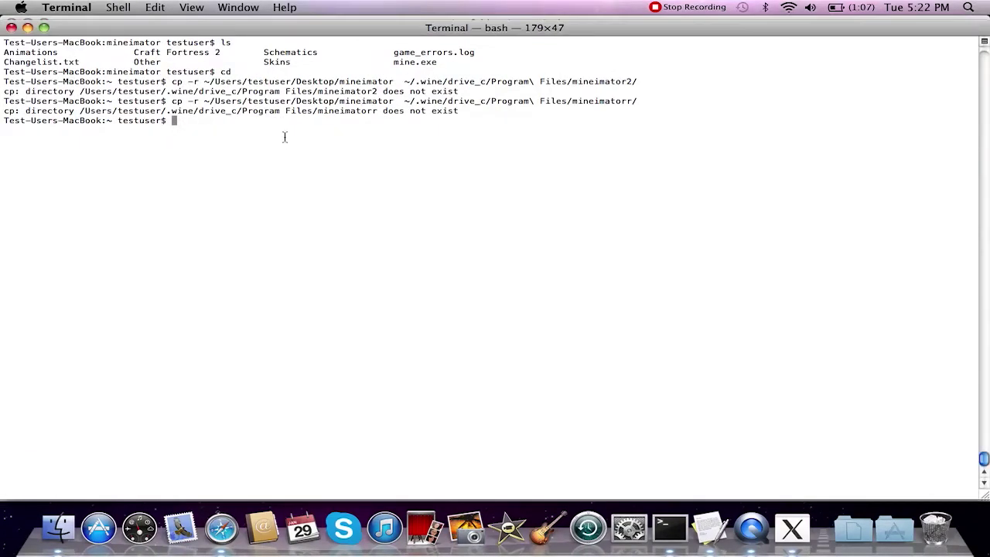
Step: Change to the Desktop directory and list its contents with ls
{"action": "type", "text": "cd Desktop"}
{"action": "key", "text": "Return"}
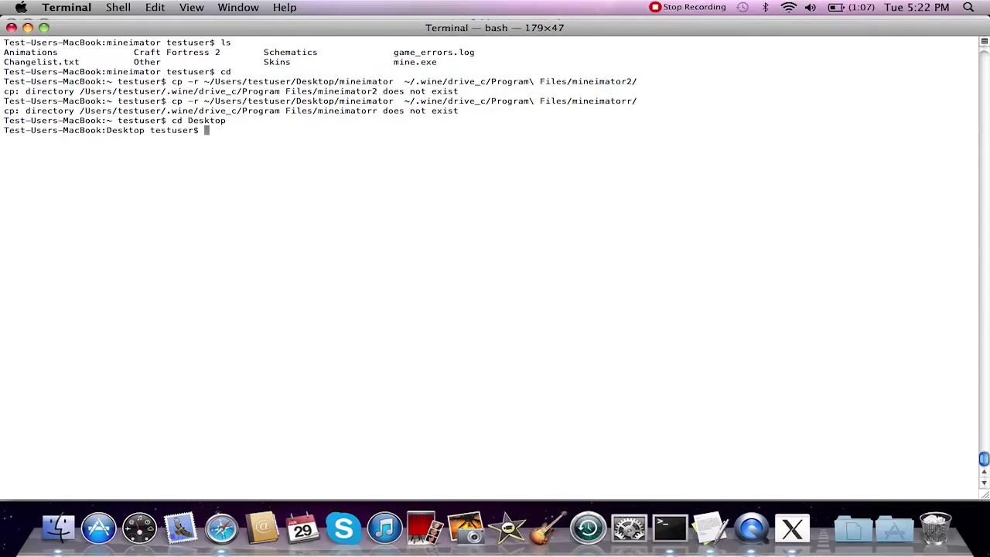
{"action": "type", "text": "ls"}
{"action": "key", "text": "Return"}
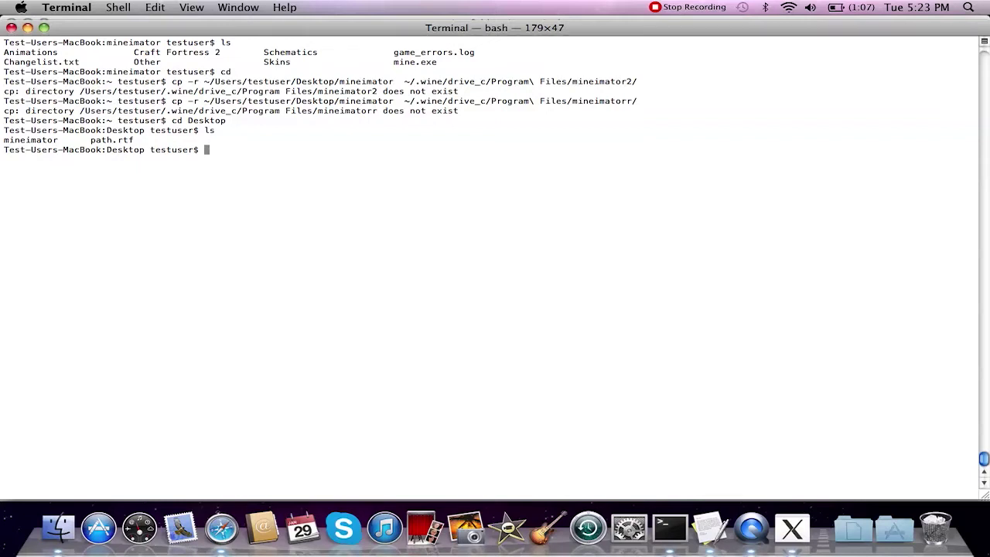
Step: Return to the home directory with cd and list its contents
{"action": "type", "text": "cd"}
{"action": "key", "text": "Return"}
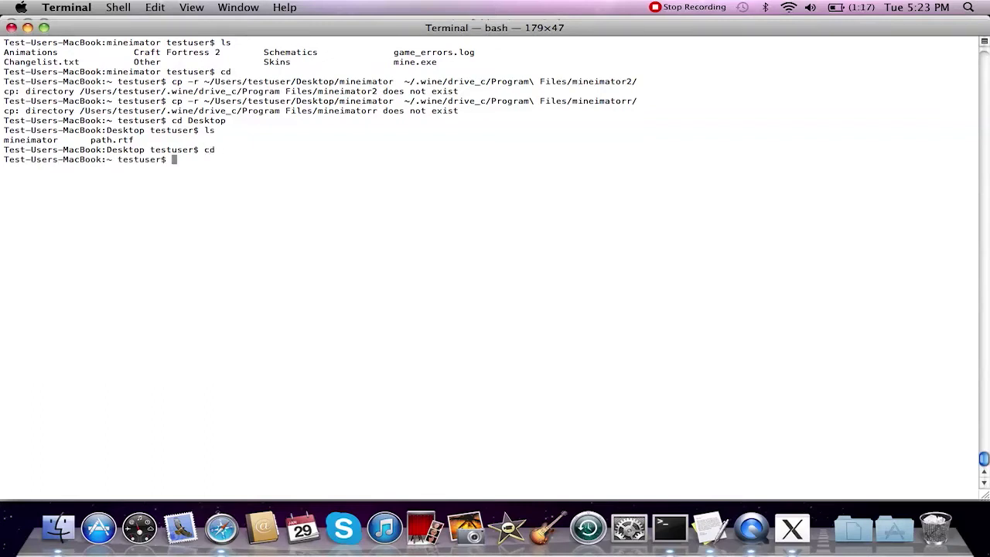
{"action": "type", "text": "cd"}
{"action": "key", "text": "Return"}
{"action": "type", "text": "cd"}
{"action": "key", "text": "Return"}
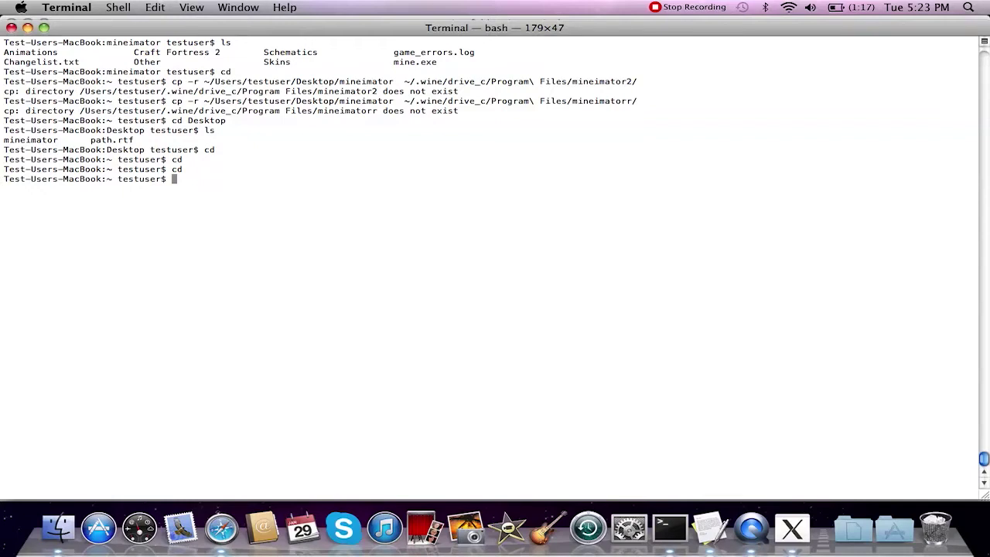
{"action": "type", "text": "ls"}
{"action": "key", "text": "Return"}
Step: Go back into the Desktop directory and list its files and folders
{"action": "type", "text": "cd Deskto"}
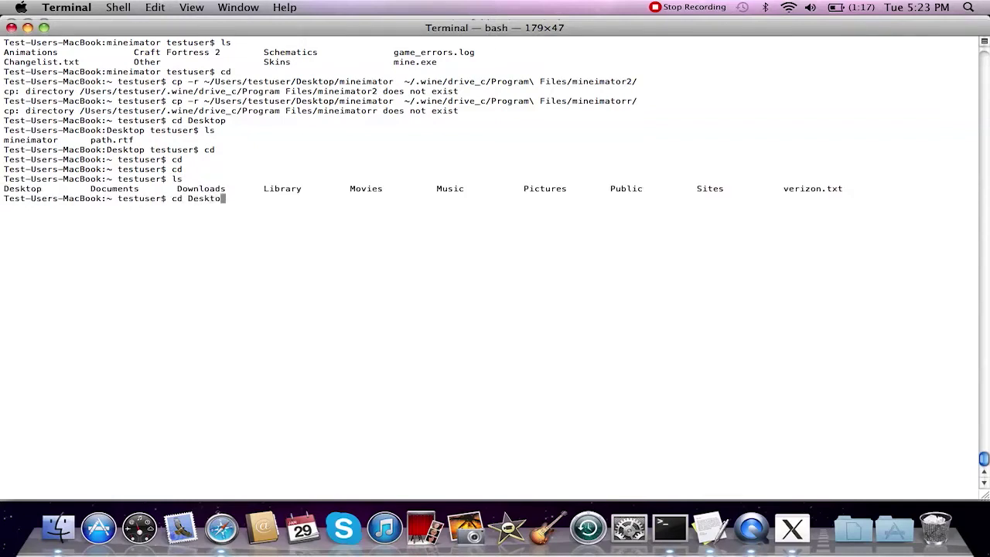
{"action": "type", "text": "p"}
{"action": "key", "text": "Return"}
{"action": "type", "text": "ls"}
{"action": "key", "text": "Return"}
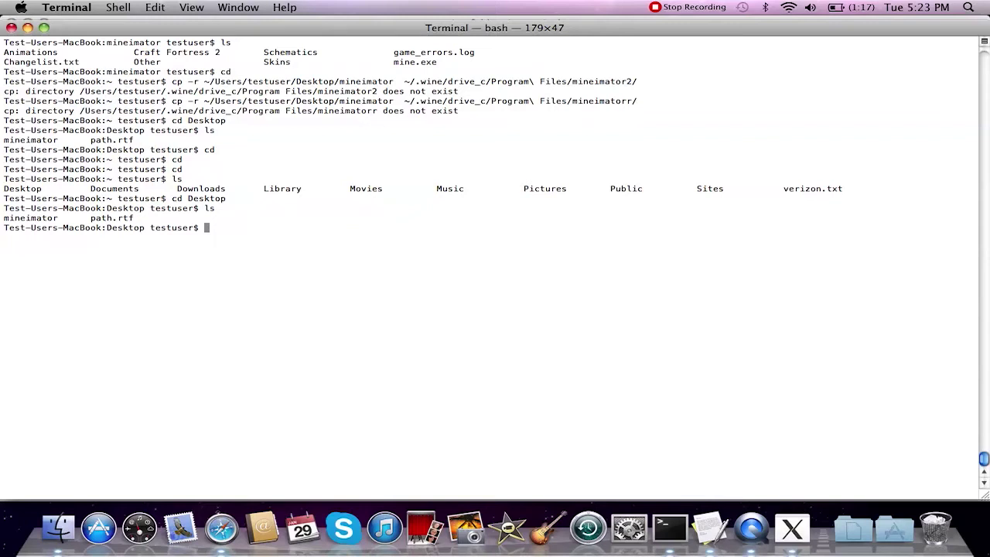
Step: Compose a cp -r command for the mineimator folder with destination ~/.wine/drive_c/Program\ Files/, removing the pasted cd
{"action": "type", "text": "cp -r mineimator"}
{"action": "type", "text": "cd ~/.wine/drive_c/Program\\ Files/"}
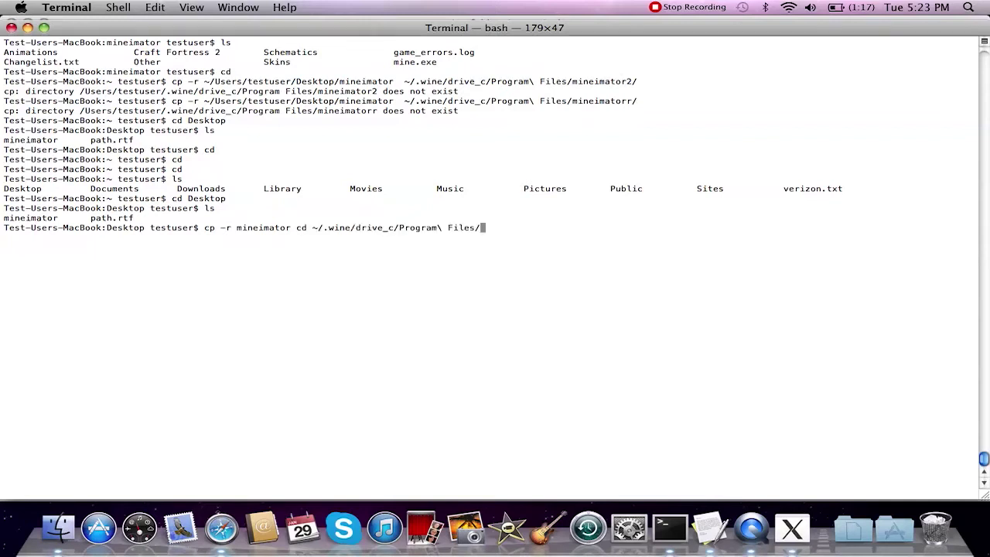
{"action": "key", "text": "Left"}
{"action": "key", "text": "Left"}
{"action": "key", "text": "Left"}
{"action": "key", "text": "Left"}
{"action": "key", "text": "Left"}
{"action": "key", "text": "Left"}
{"action": "key", "text": "Left"}
{"action": "key", "text": "Left"}
{"action": "key", "text": "Left"}
{"action": "key", "text": "Left"}
{"action": "key", "text": "Left"}
{"action": "key", "text": "Left"}
{"action": "key", "text": "Left"}
{"action": "key", "text": "Left"}
{"action": "key", "text": "Left"}
{"action": "key", "text": "Left"}
{"action": "key", "text": "Left"}
{"action": "key", "text": "Left"}
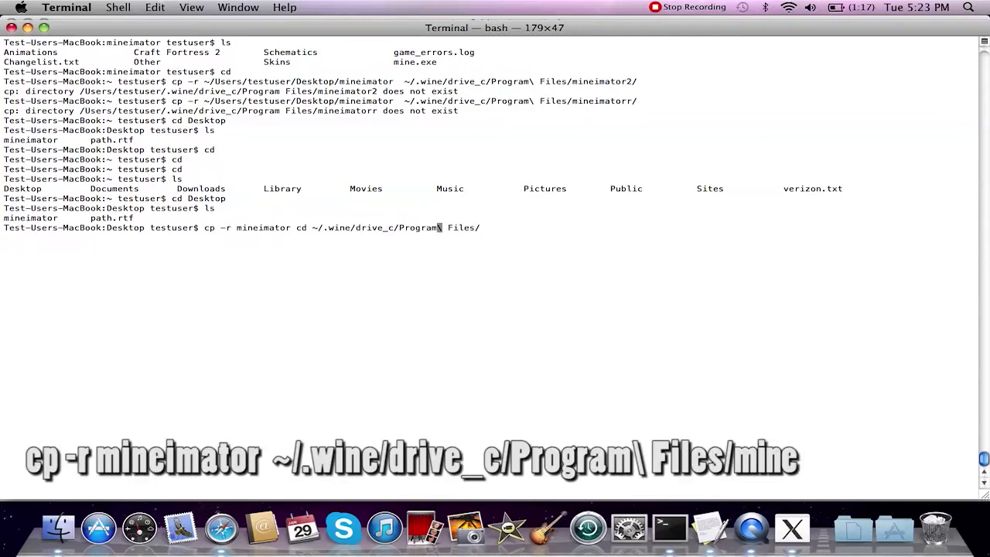
{"action": "key", "text": "Left"}
{"action": "key", "text": "Left"}
{"action": "key", "text": "Left"}
{"action": "key", "text": "Left"}
{"action": "key", "text": "Left"}
{"action": "key", "text": "Left"}
{"action": "key", "text": "Left"}
{"action": "key", "text": "Left"}
{"action": "key", "text": "Left"}
{"action": "key", "text": "Left"}
{"action": "key", "text": "Left"}
{"action": "key", "text": "Left"}
{"action": "key", "text": "Left"}
{"action": "key", "text": "Left"}
{"action": "key", "text": "BackSpace"}
{"action": "key", "text": "BackSpace"}
{"action": "key", "text": "BackSpace"}
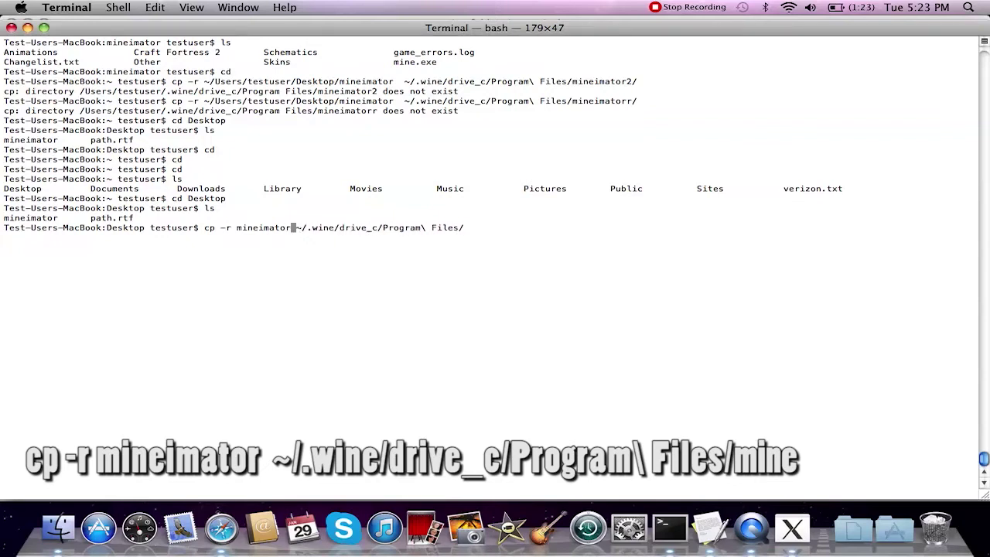
Step: Separate the source and destination paths, complete the destination with the folder name mine, and run the copy
{"action": "key", "text": "Right"}
{"action": "key", "text": "Right"}
{"action": "key", "text": "Right"}
{"action": "key", "text": "Right"}
{"action": "key", "text": "Right"}
{"action": "key", "text": "Right"}
{"action": "key", "text": "Right"}
{"action": "key", "text": "Right"}
{"action": "key", "text": "Right"}
{"action": "key", "text": "Right"}
{"action": "key", "text": "Right"}
{"action": "key", "text": "Right"}
{"action": "key", "text": "Right"}
{"action": "key", "text": "Right"}
{"action": "key", "text": "Right"}
{"action": "key", "text": "Right"}
{"action": "key", "text": "Right"}
{"action": "key", "text": "Right"}
{"action": "key", "text": "Right"}
{"action": "key", "text": "Right"}
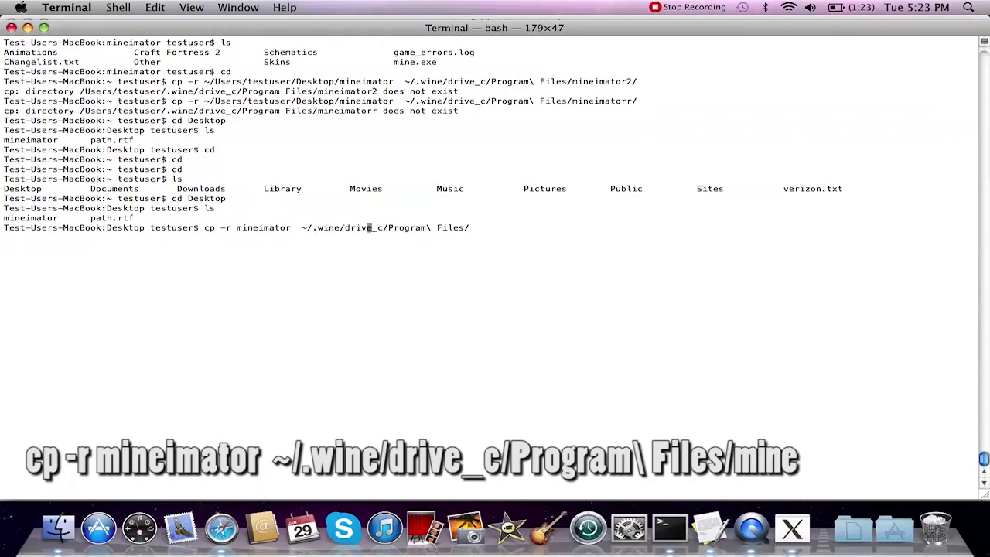
{"action": "key", "text": "Right"}
{"action": "key", "text": "Right"}
{"action": "key", "text": "Right"}
{"action": "key", "text": "Right"}
{"action": "key", "text": "Right"}
{"action": "key", "text": "Right"}
{"action": "key", "text": "Right"}
{"action": "key", "text": "Right"}
{"action": "type", "text": "mine"}
{"action": "key", "text": "Return"}
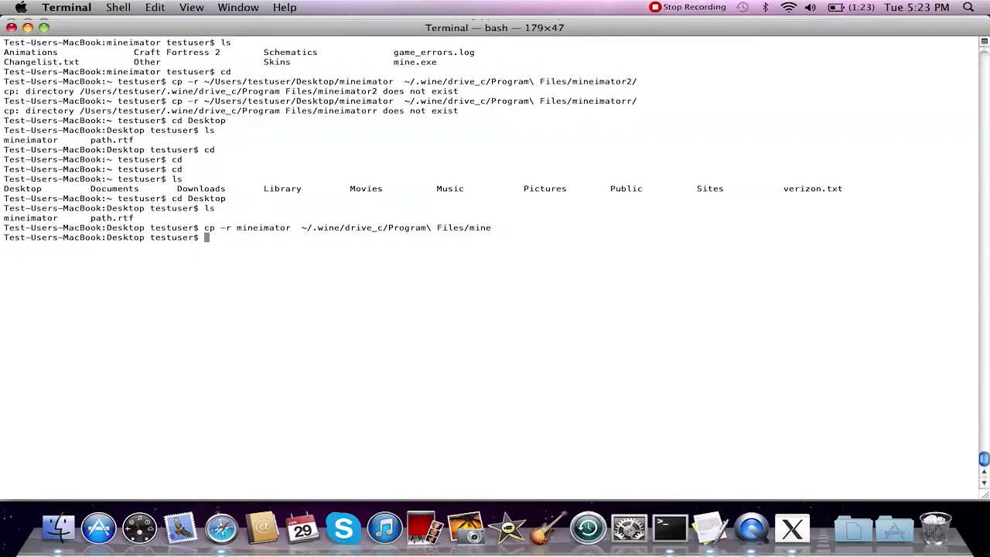
Step: Change to ~/.wine/drive_c/Program\ Files/ and list its contents
{"action": "type", "text": "cd ~/.wine/drive_c/Program\\ Files/"}
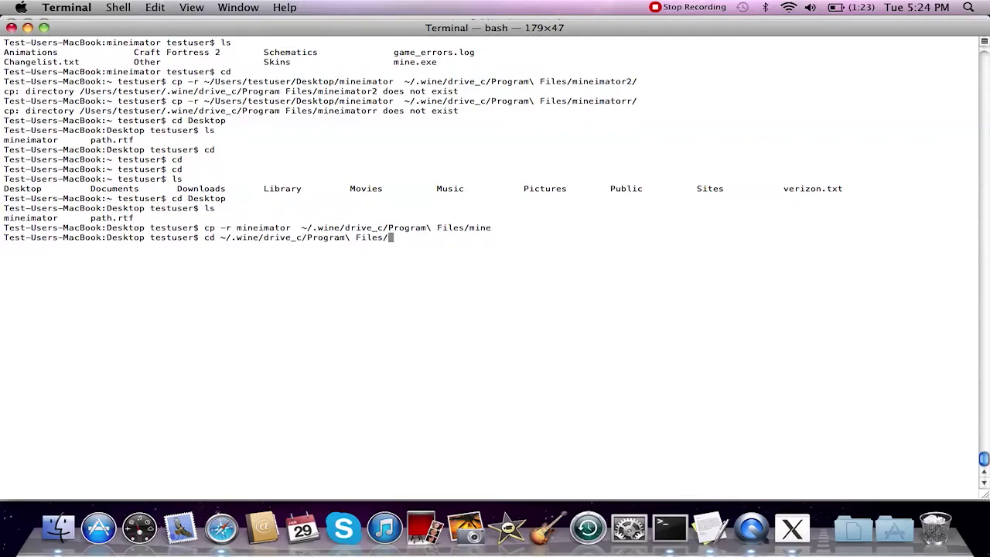
{"action": "key", "text": "Return"}
{"action": "type", "text": "ls"}
{"action": "key", "text": "Return"}
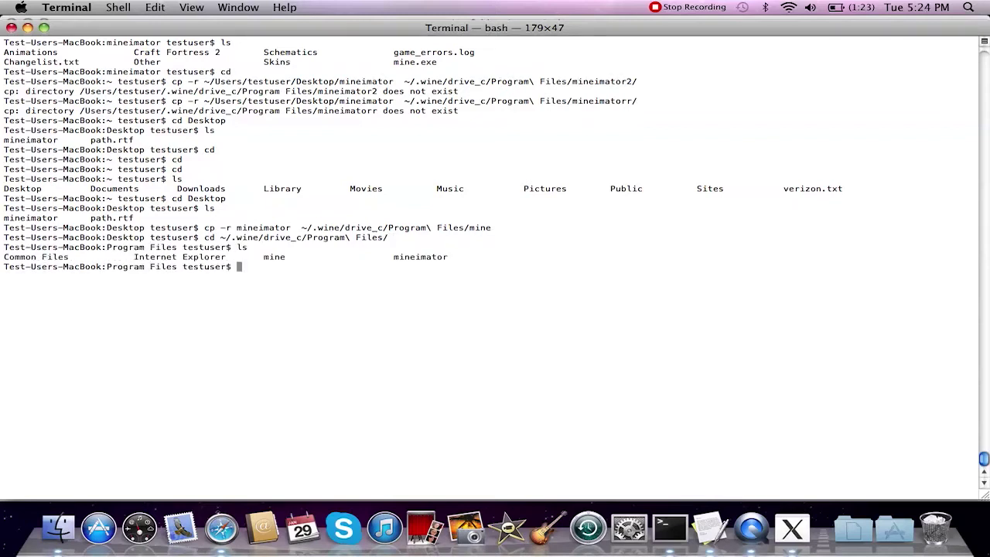
Step: Enter the mine folder with cd and list its contents
{"action": "type", "text": "cd mine"}
{"action": "key", "text": "Return"}
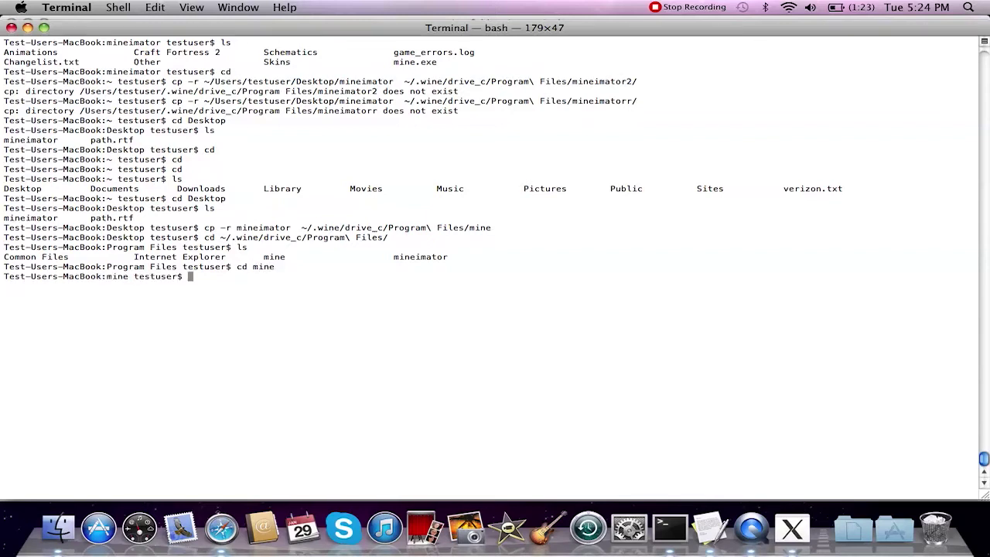
{"action": "type", "text": "ls"}
{"action": "key", "text": "Return"}
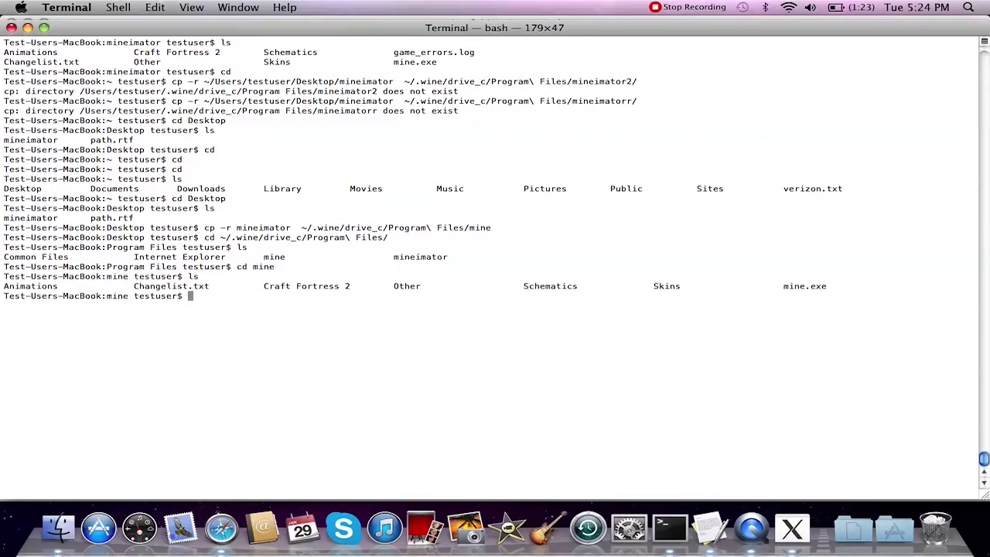
Step: Launch mine.exe with Wine, minimise and restore the Mine-imator window, and close it
{"action": "type", "text": "wine mine.exe"}
{"action": "key", "text": "Return"}
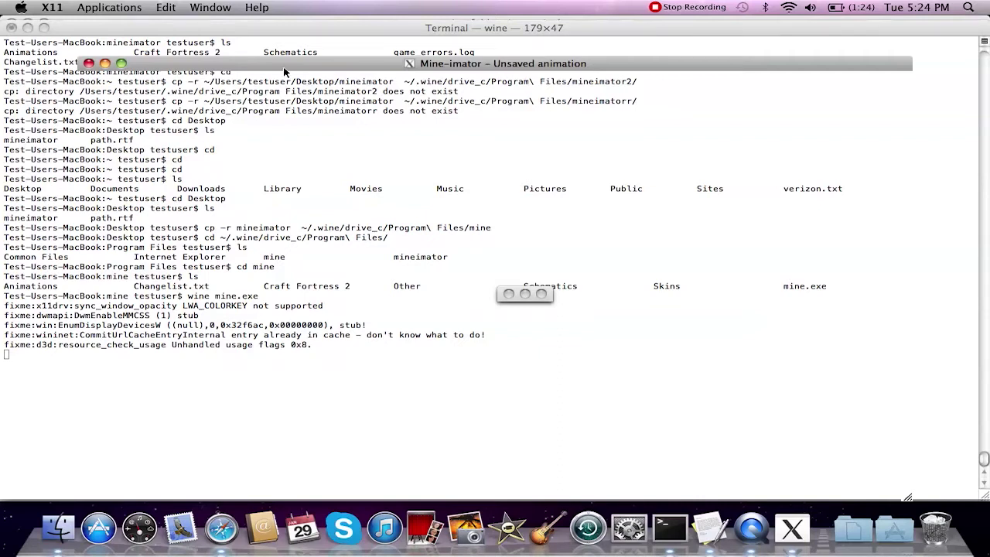
{"action": "left_click", "coordinate": [104, 64]}
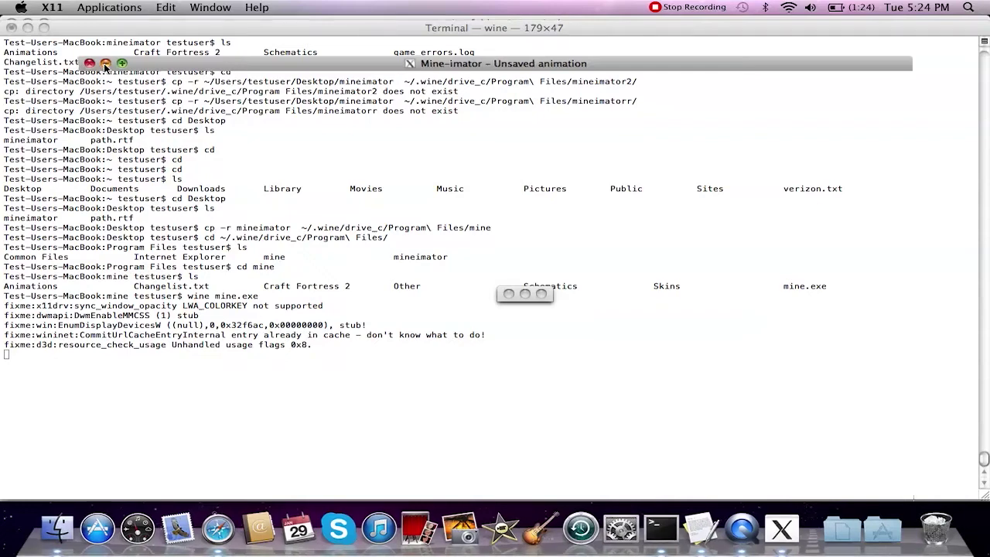
{"action": "left_click", "coordinate": [871, 524]}
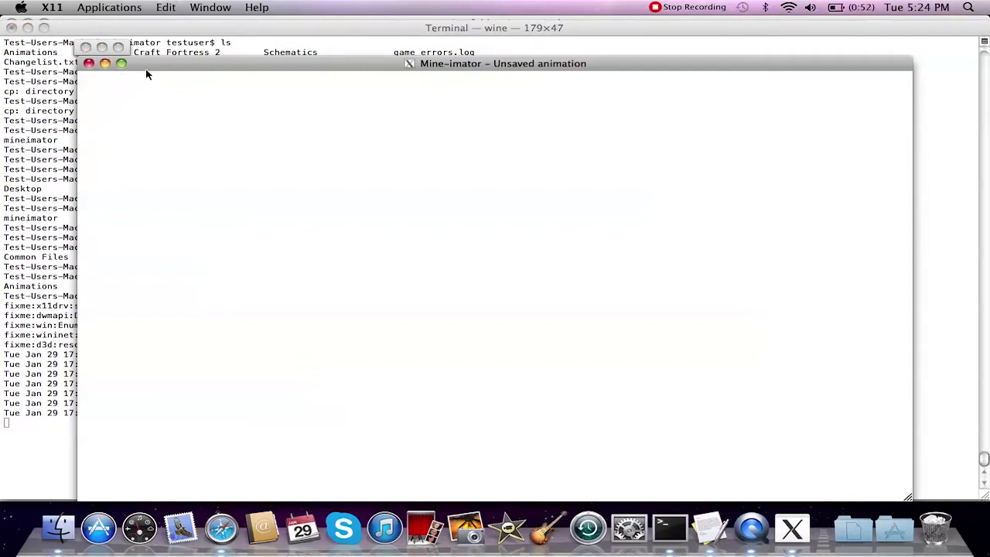
{"action": "left_click", "coordinate": [89, 64]}
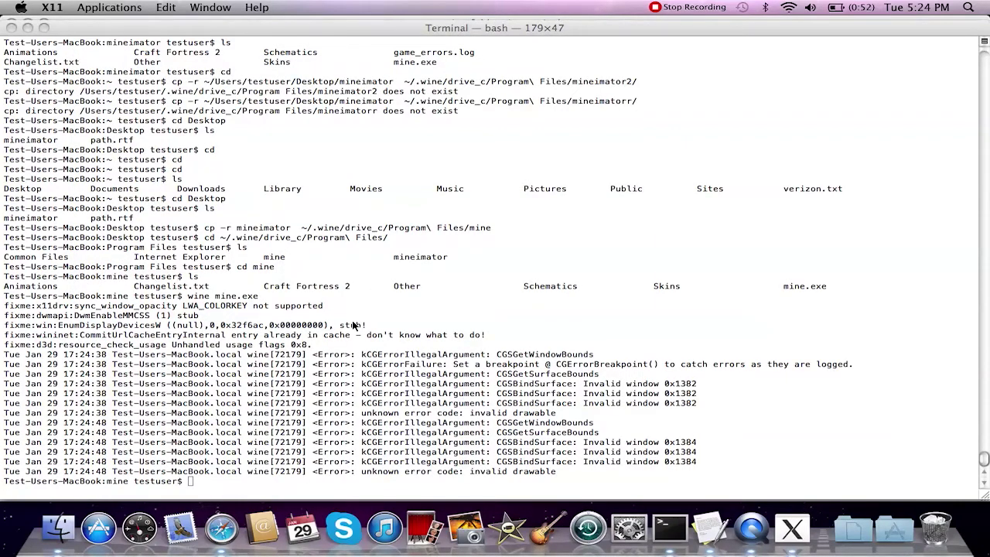
Step: List the mine folder's contents in Terminal and launch mine.exe with Wine again
{"action": "left_click", "coordinate": [343, 379]}
{"action": "type", "text": "ls"}
{"action": "key", "text": "Return"}
{"action": "type", "text": "wn"}
{"action": "key", "text": "BackSpace"}
{"action": "type", "text": "ine"}
{"action": "type", "text": " mine.exe"}
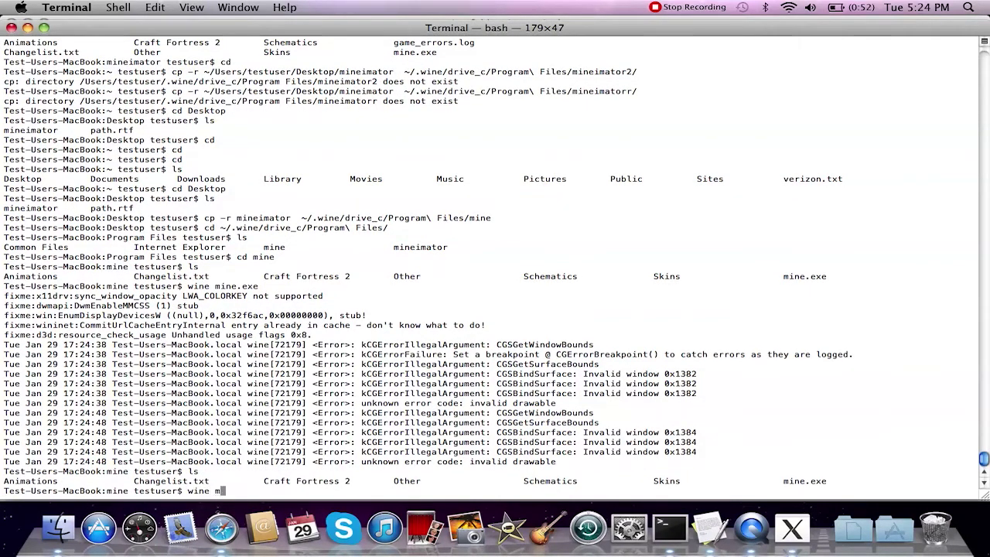
{"action": "key", "text": "Return"}
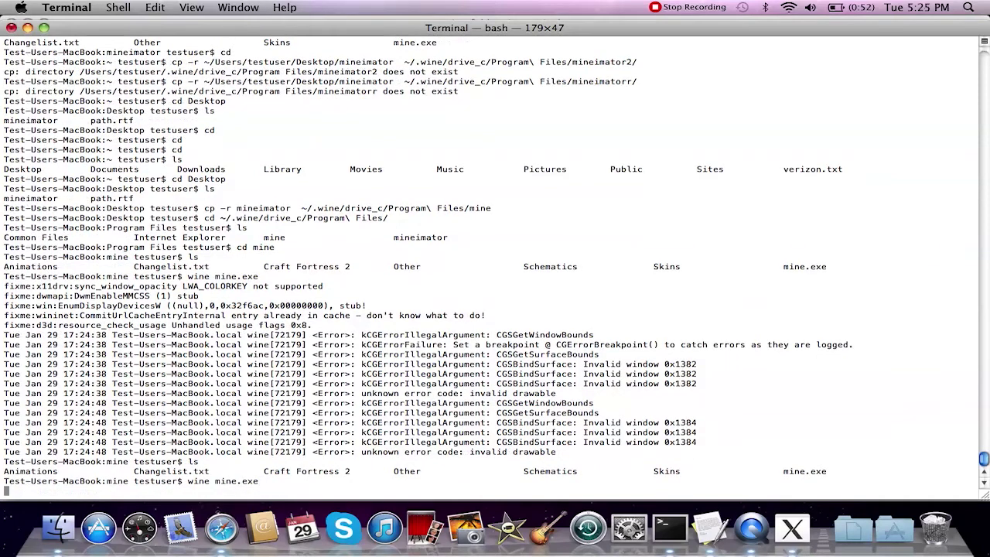
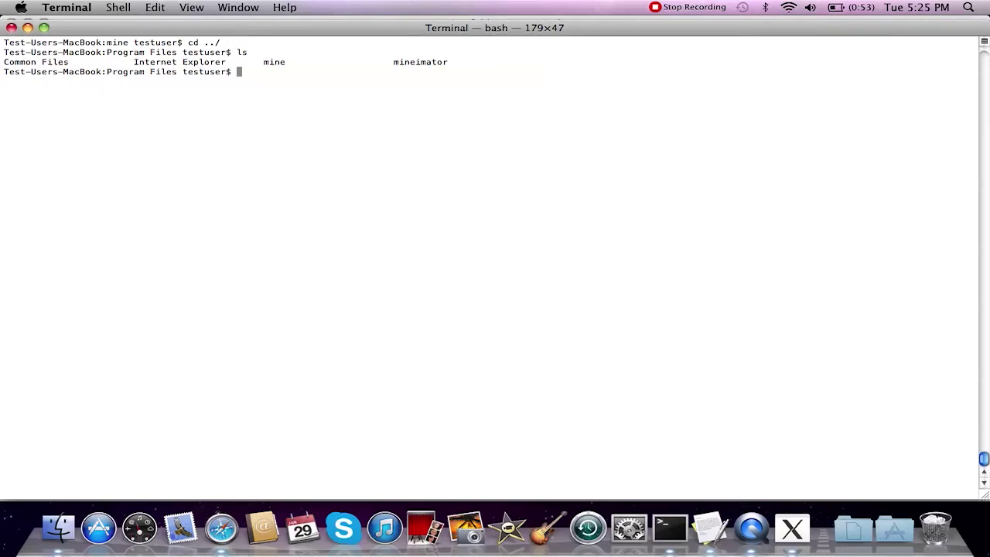
Step: Change from Program Files into the mine folder and list its contents
{"action": "type", "text": "ls"}
{"action": "key", "text": "BackSpace"}
{"action": "key", "text": "BackSpace"}
{"action": "key", "text": "BackSpace"}
{"action": "type", "text": "cd mine"}
{"action": "key", "text": "Return"}
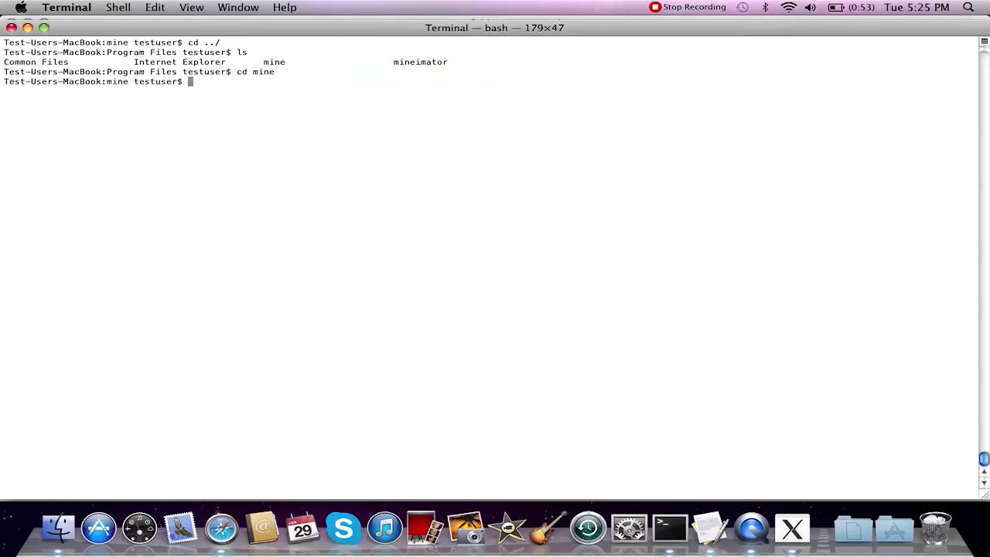
{"action": "type", "text": "ls"}
{"action": "key", "text": "Return"}
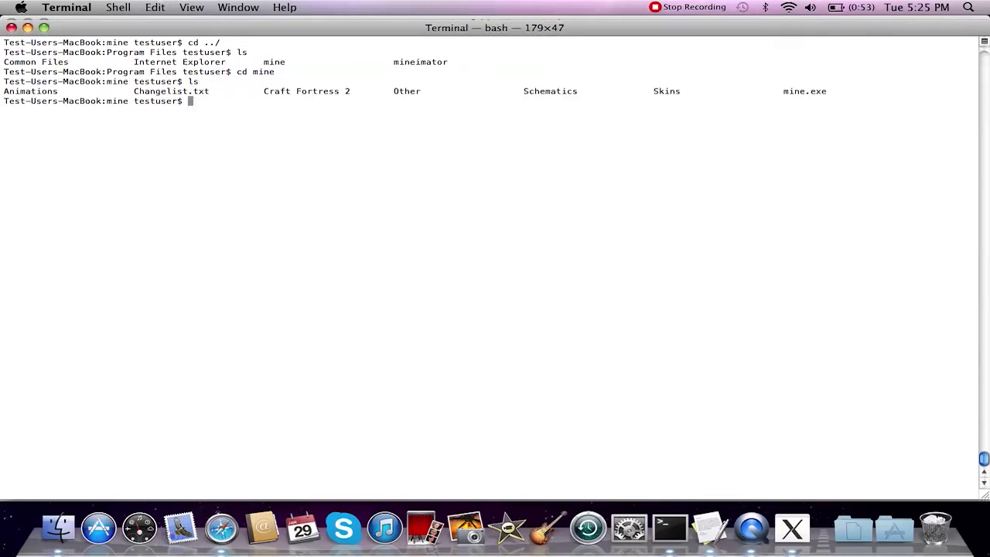
Step: Enter the animations folder with cd and list its contents
{"action": "type", "text": "cd animations"}
{"action": "key", "text": "Return"}
{"action": "type", "text": "ls"}
{"action": "key", "text": "Return"}
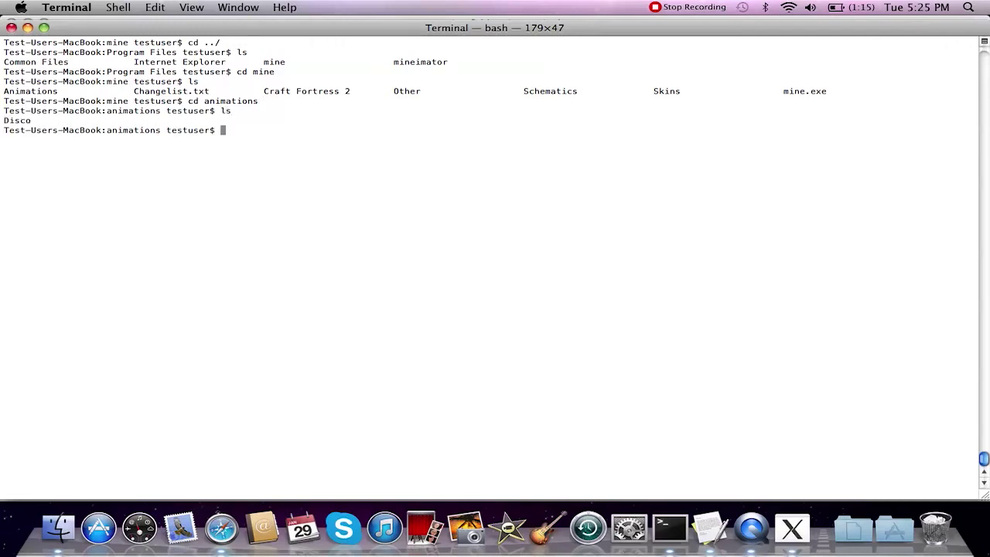
Step: Enter the Disco folder with cd and list its files
{"action": "type", "text": "cd dis"}
{"action": "key", "text": "BackSpace"}
{"action": "key", "text": "BackSpace"}
{"action": "key", "text": "BackSpace"}
{"action": "type", "text": "Disco"}
{"action": "key", "text": "Return"}
{"action": "type", "text": "ls"}
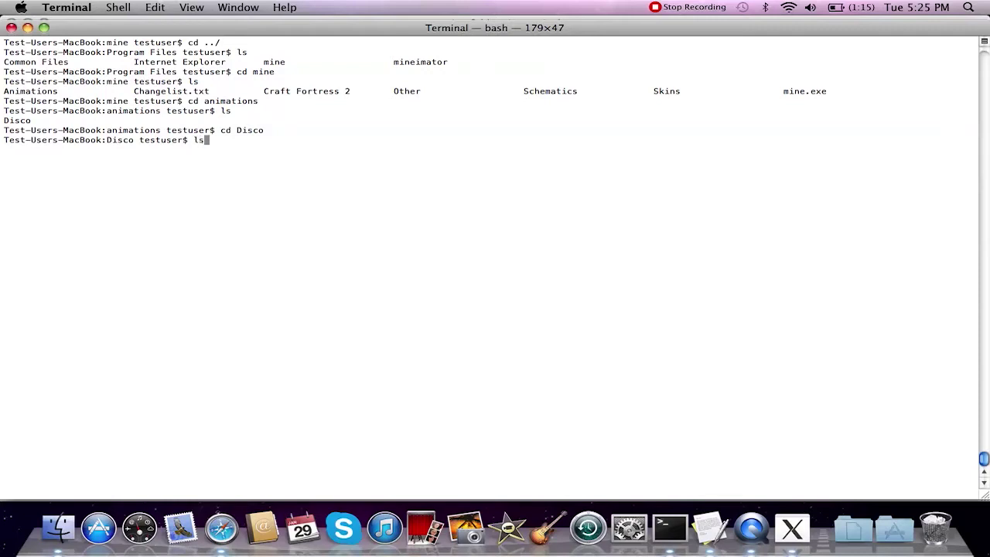
{"action": "key", "text": "Return"}
Step: Go up one level from the Disco folder to the animations folder with cd
{"action": "type", "text": "../"}
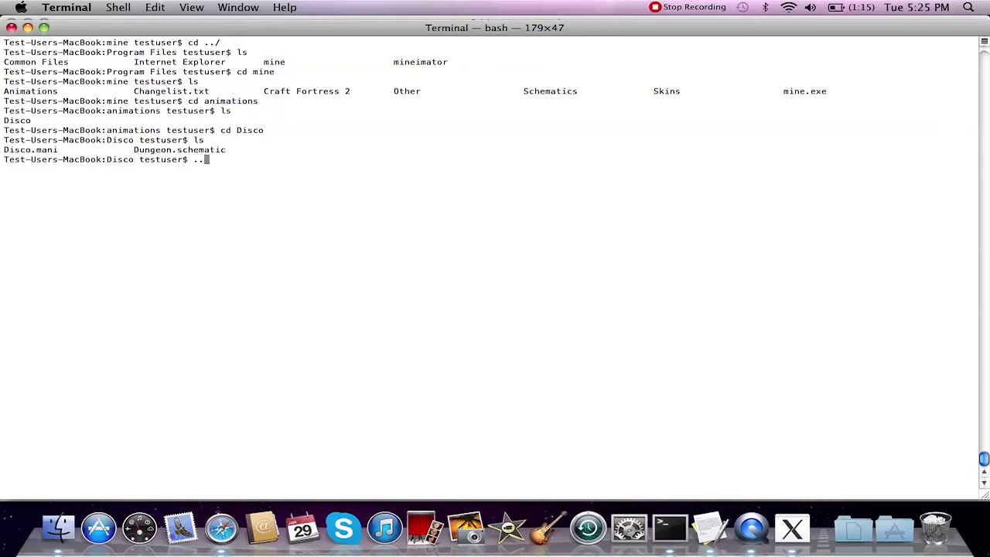
{"action": "key", "text": "Return"}
{"action": "type", "text": "cd .."}
{"action": "key", "text": "Return"}
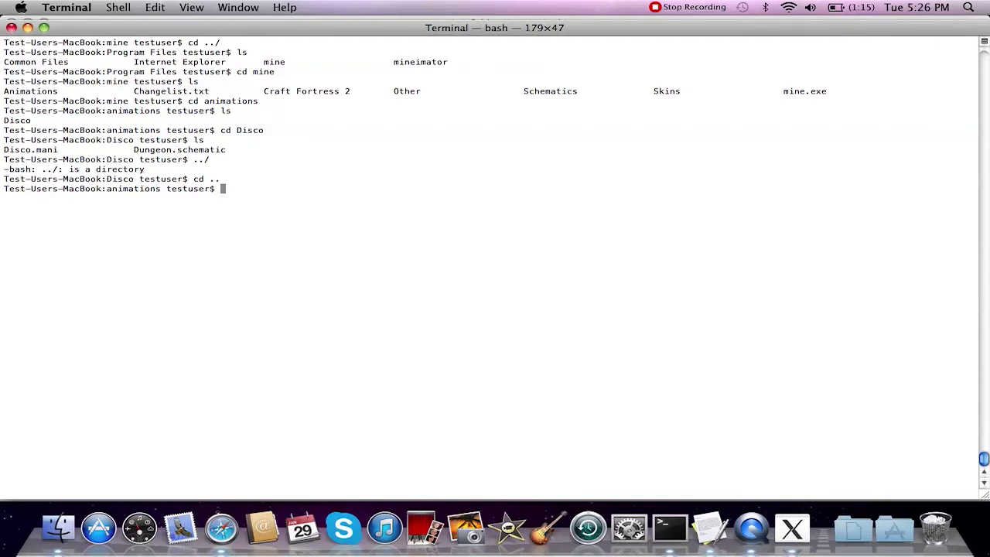
{"action": "type", "text": "cp Disco"}
{"action": "key", "text": "BackSpace"}
{"action": "key", "text": "BackSpace"}
{"action": "key", "text": "BackSpace"}
{"action": "key", "text": "BackSpace"}
{"action": "key", "text": "BackSpace"}
{"action": "type", "text": "-r Disco"}
{"action": "type", "text": ".."}
{"action": "key", "text": "BackSpace"}
{"action": "key", "text": "BackSpace"}
{"action": "key", "text": "BackSpace"}
{"action": "key", "text": "BackSpace"}
{"action": "key", "text": "BackSpace"}
{"action": "key", "text": "BackSpace"}
{"action": "key", "text": "BackSpace"}
{"action": "key", "text": "BackSpace"}
{"action": "key", "text": "BackSpace"}
{"action": "key", "text": "BackSpace"}
{"action": "key", "text": "BackSpace"}
{"action": "key", "text": "BackSpace"}
{"action": "key", "text": "BackSpace"}
{"action": "key", "text": "BackSpace"}
Step: Print the current directory's path with pwd and list the contents of the animations folder
{"action": "type", "text": "pwd"}
{"action": "key", "text": "Return"}
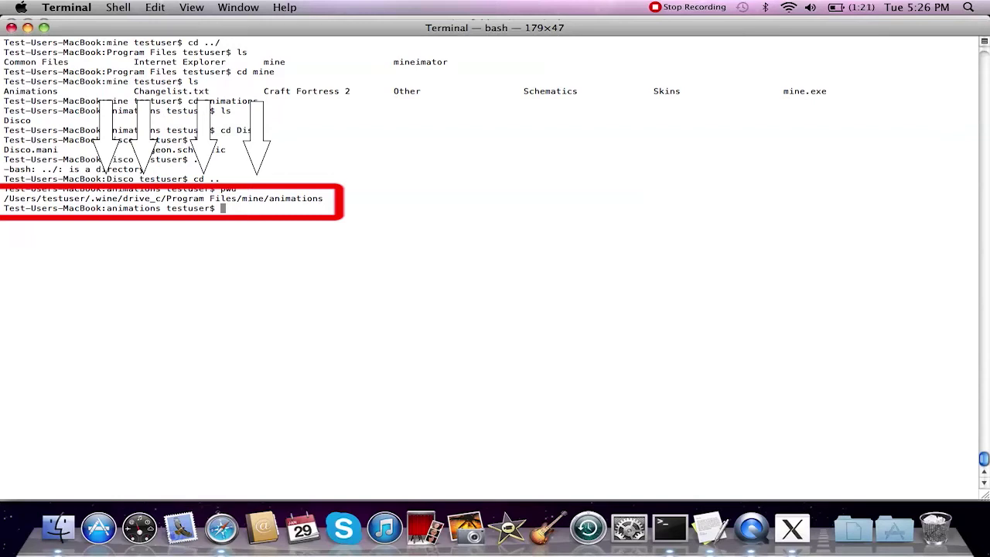
{"action": "type", "text": "cd anim"}
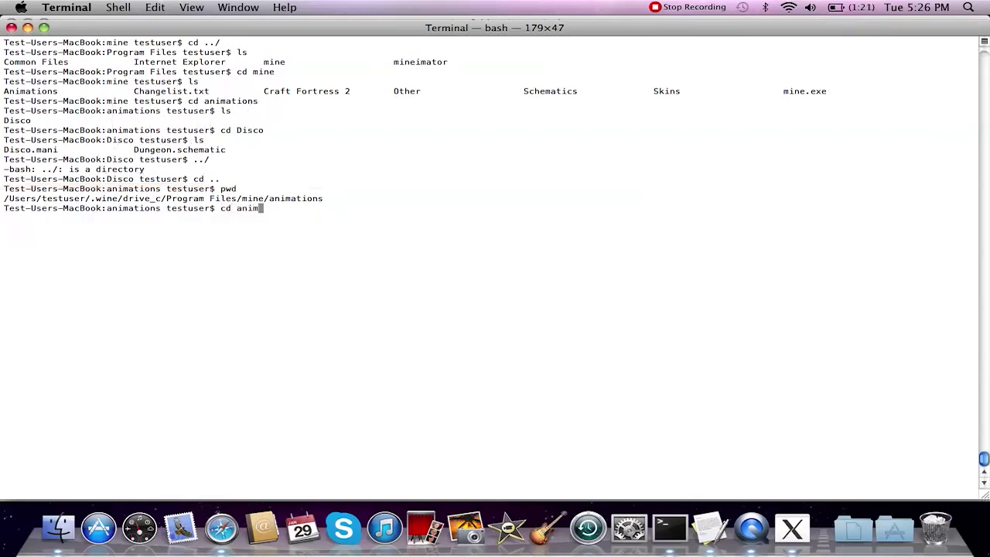
{"action": "type", "text": "ations"}
{"action": "key", "text": "Return"}
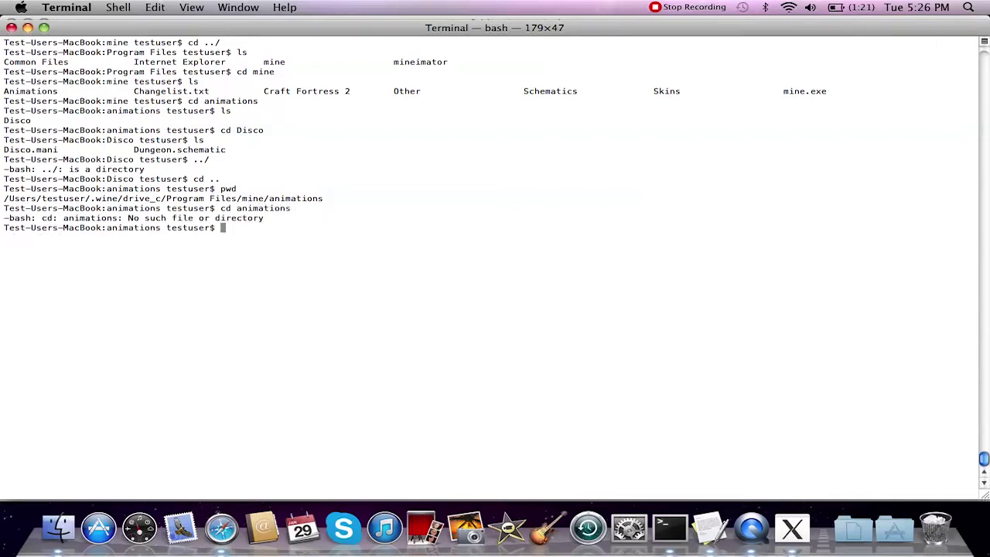
{"action": "type", "text": "ls"}
{"action": "key", "text": "Return"}
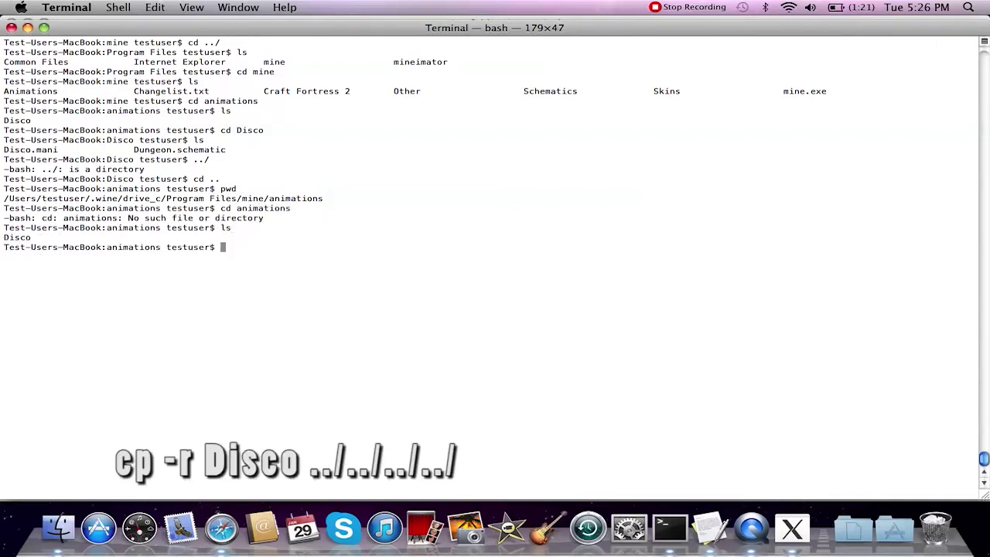
Step: Copy the Disco folder four levels up with cp -r, then go to that .wine folder and list its contents
{"action": "type", "text": "cp -r Disco ../../../../"}
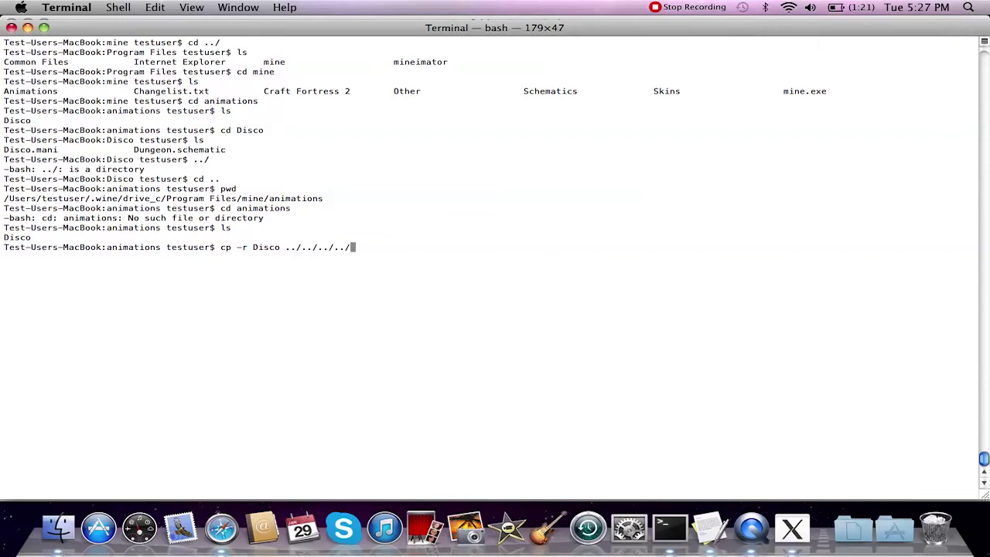
{"action": "key", "text": "Return"}
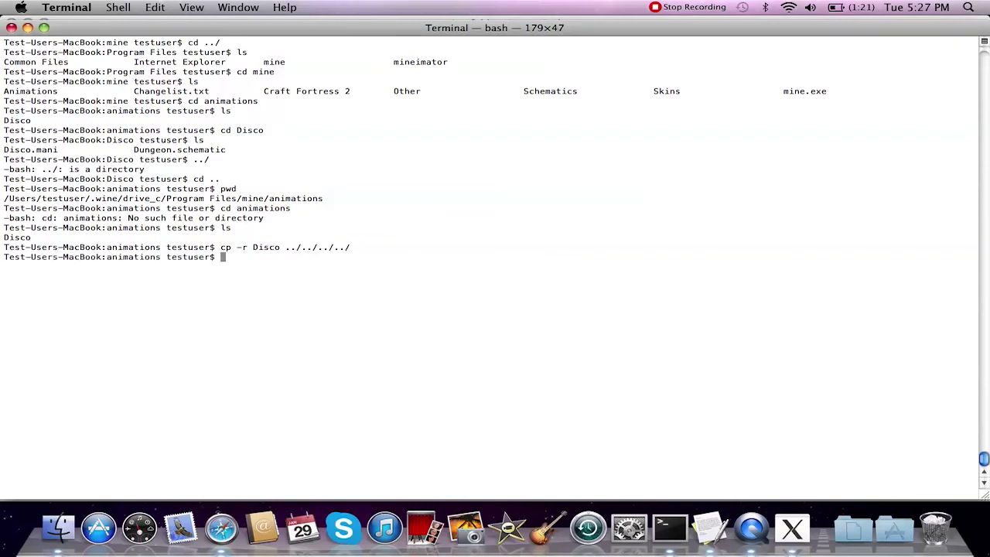
{"action": "type", "text": "cd .."}
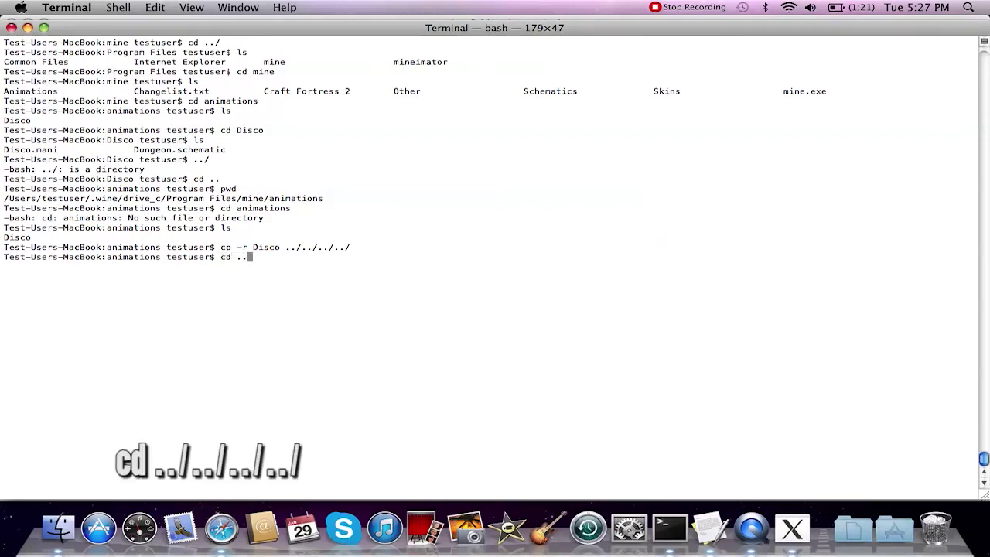
{"action": "type", "text": "/../../../"}
{"action": "key", "text": "Return"}
{"action": "type", "text": "ls"}
{"action": "key", "text": "Return"}
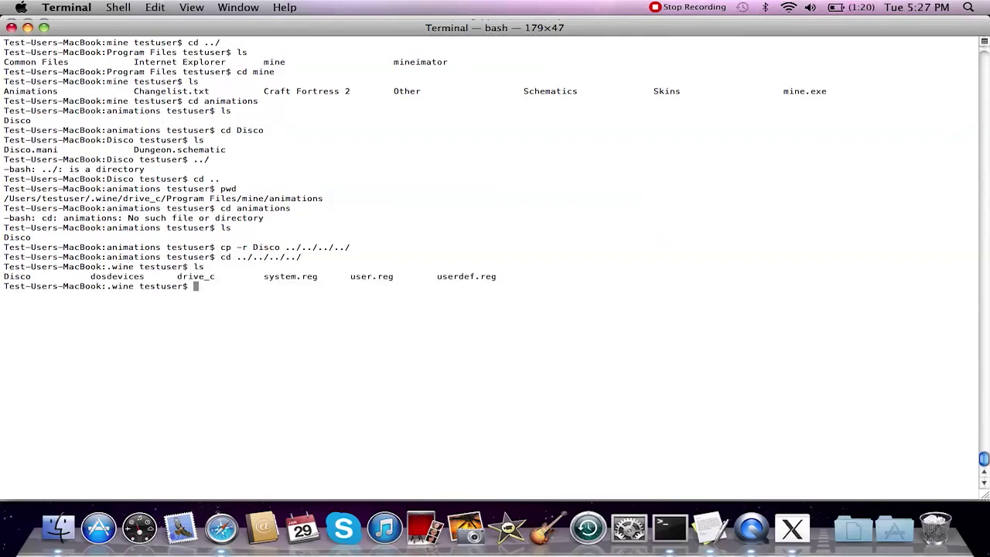
Step: Copy Disco from .wine one level up with cp -r, then change to the home folder and list it
{"action": "type", "text": "cp -r Disco ../"}
{"action": "key", "text": "Return"}
{"action": "type", "text": "cd ../"}
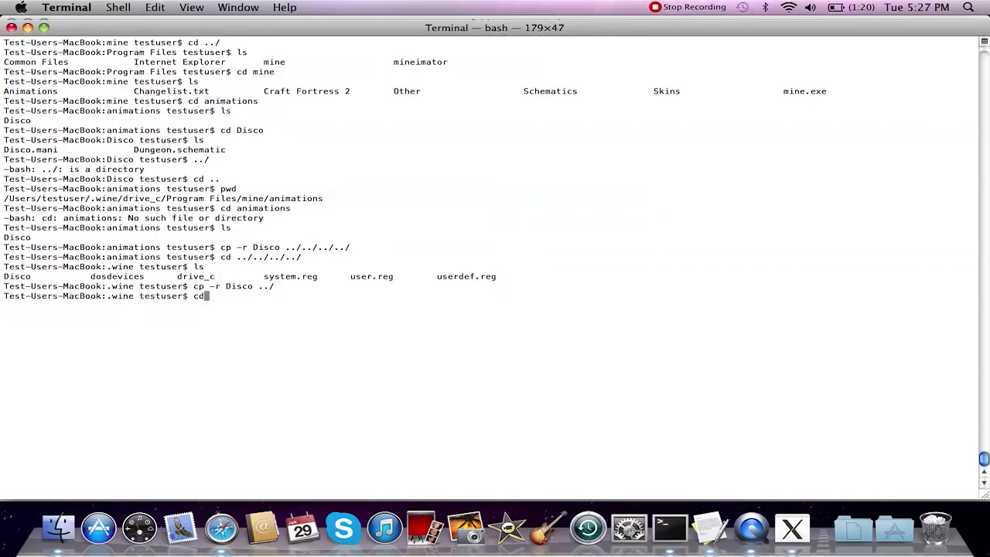
{"action": "key", "text": "Return"}
{"action": "type", "text": "ls"}
{"action": "key", "text": "Return"}
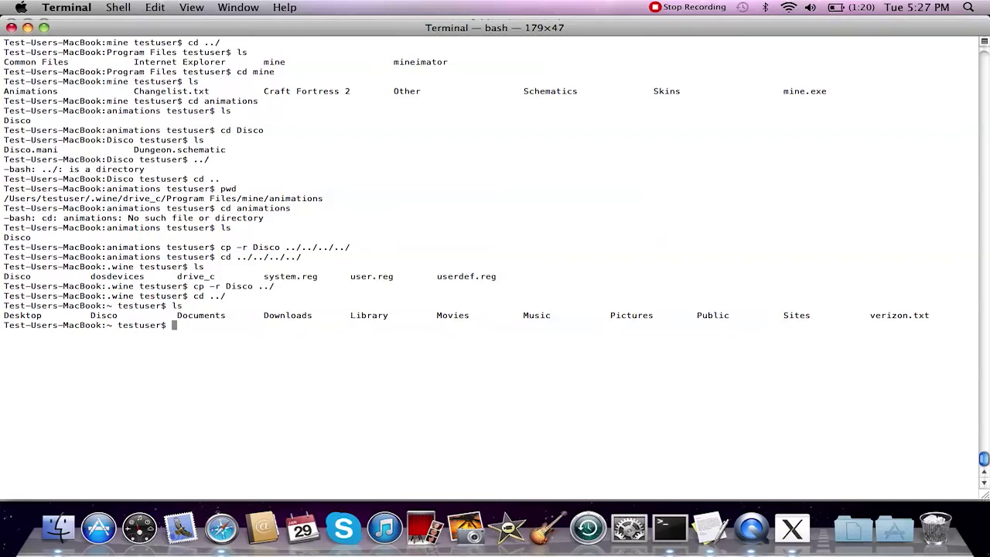
Step: Return to .wine, delete its Disco copy with rm -r, and list the remaining contents
{"action": "type", "text": "cd .wine"}
{"action": "key", "text": "Return"}
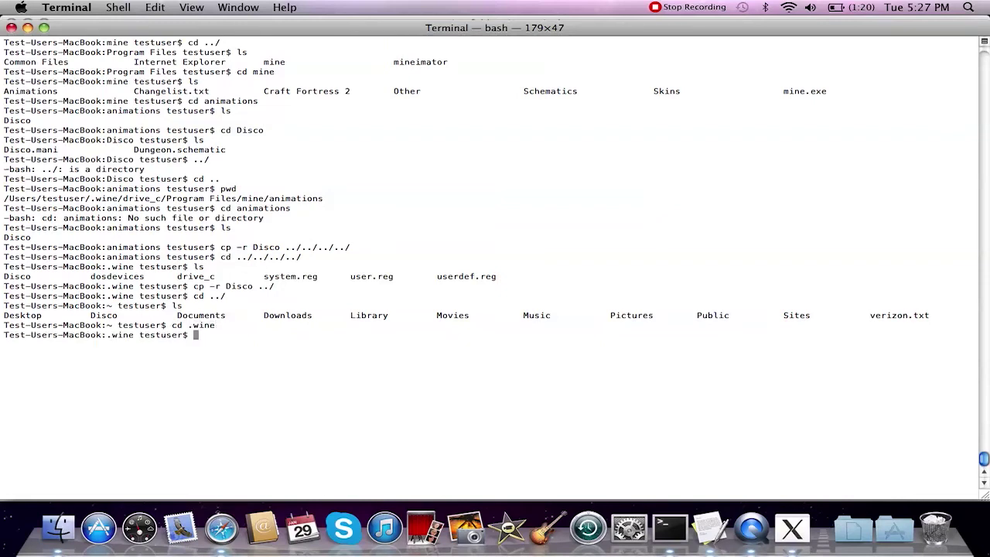
{"action": "type", "text": "ls"}
{"action": "key", "text": "Return"}
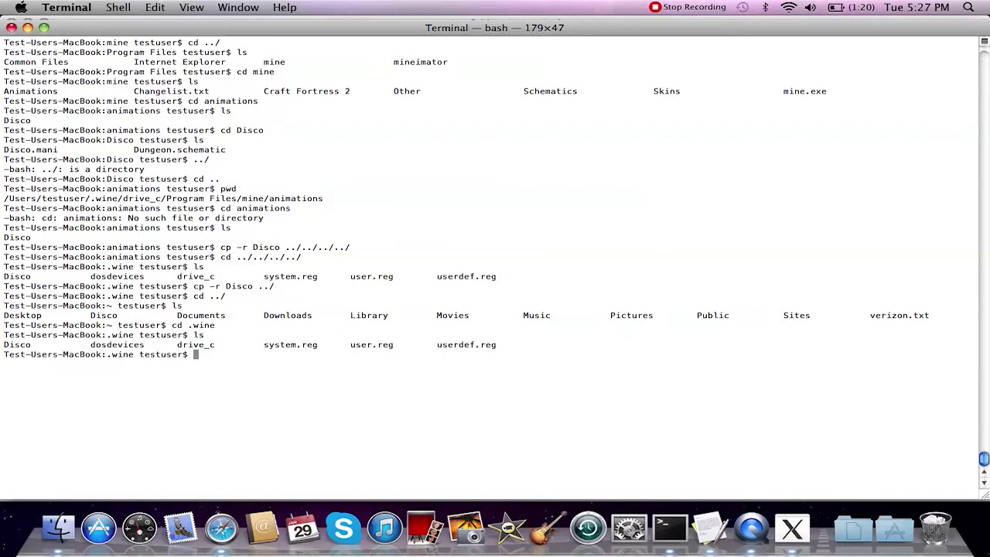
{"action": "type", "text": "rm -r Disco"}
{"action": "key", "text": "Return"}
{"action": "type", "text": "ls"}
{"action": "key", "text": "Return"}
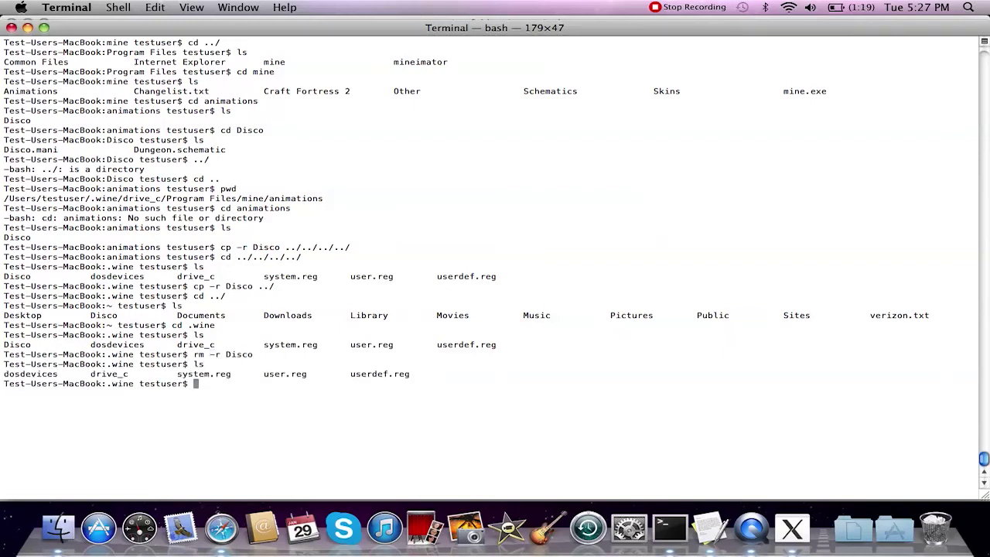
Step: Go back to the home folder, list it, and try to move Disco to Desktop with mv -r
{"action": "type", "text": "cd ../"}
{"action": "key", "text": "Return"}
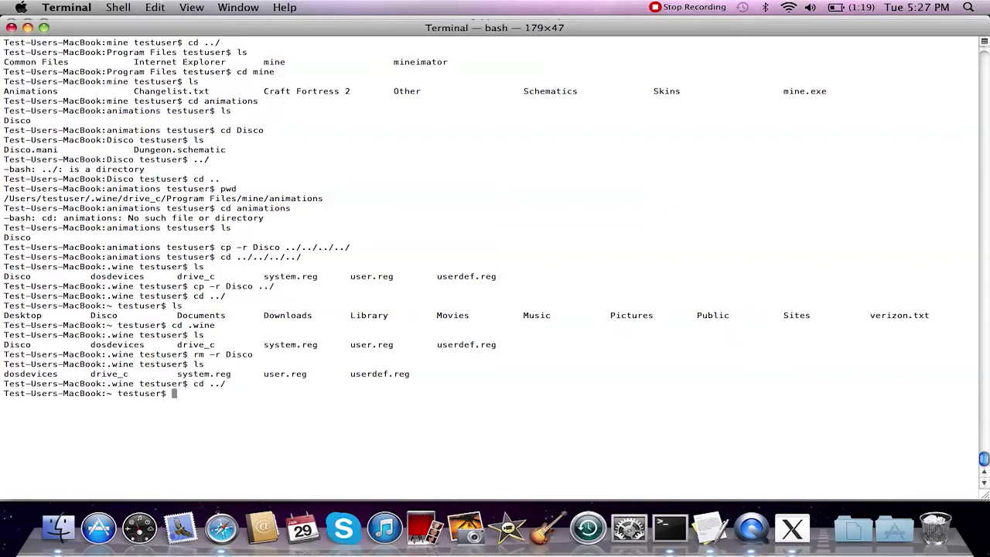
{"action": "type", "text": "ls"}
{"action": "key", "text": "Return"}
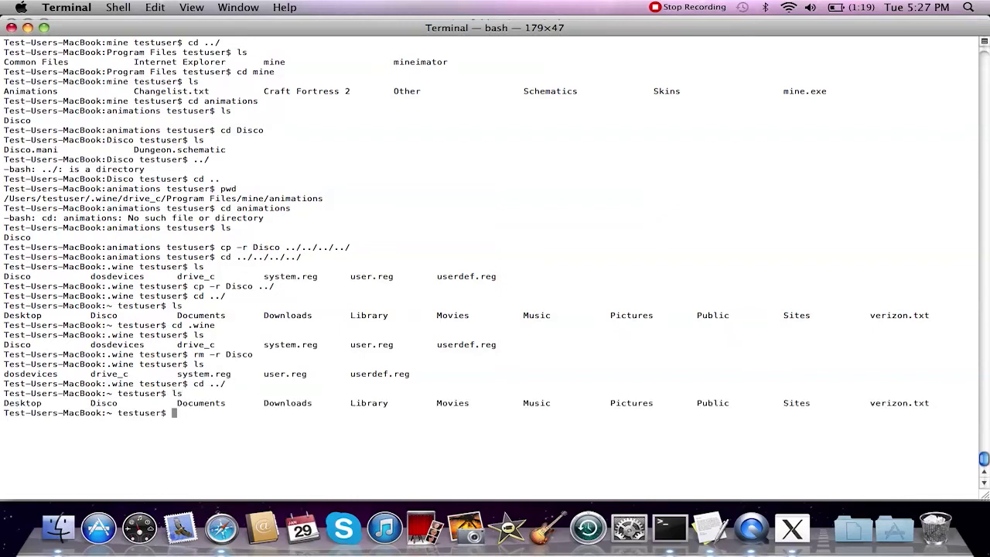
{"action": "type", "text": "mv -r Disco Desktop"}
{"action": "key", "text": "Return"}
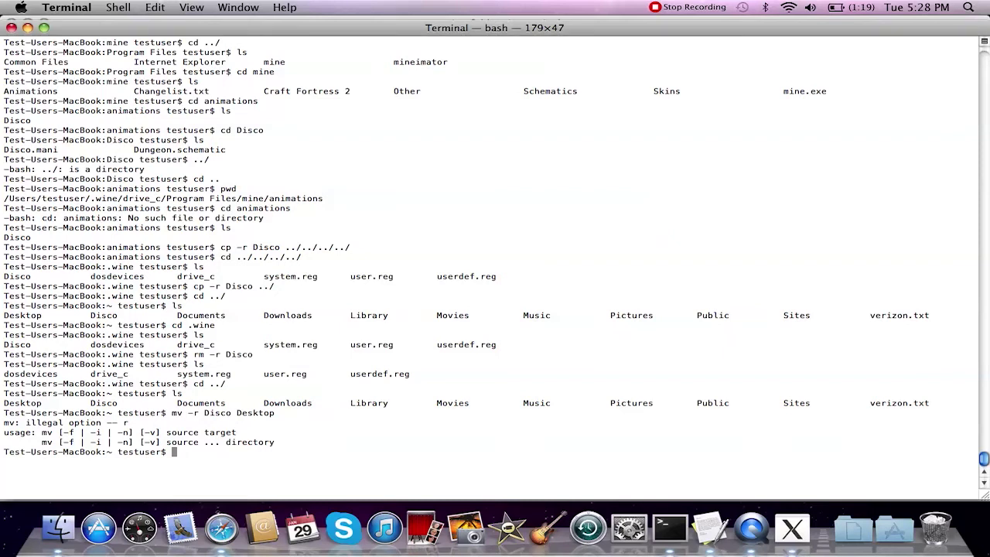
Step: Move the Disco folder into Desktop with plain mv and list the home folder
{"action": "type", "text": "mv Disco Desktop"}
{"action": "key", "text": "Return"}
{"action": "type", "text": "l"}
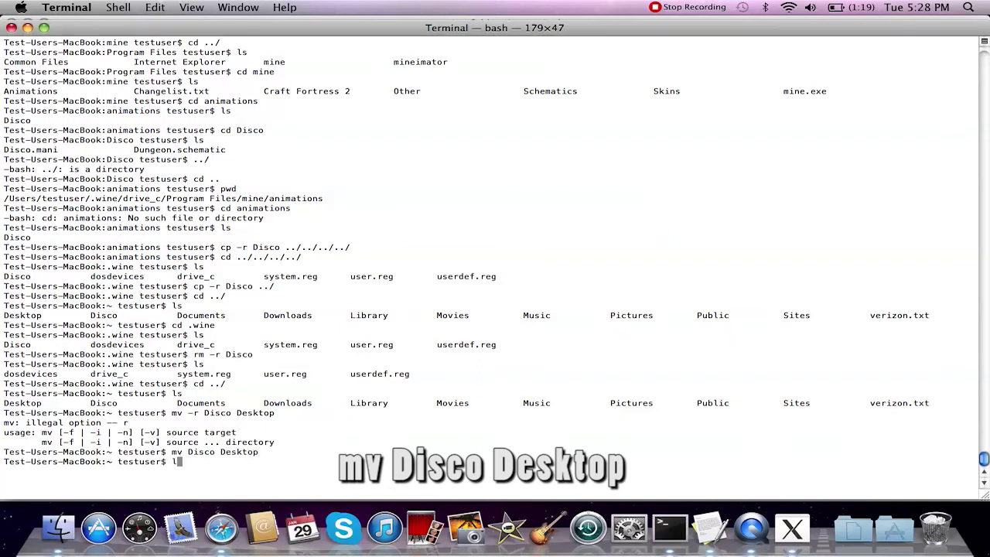
{"action": "type", "text": "s"}
{"action": "key", "text": "Return"}
Step: Clear the Terminal screen, then enter the Desktop folder and list its contents
{"action": "type", "text": "cd des"}
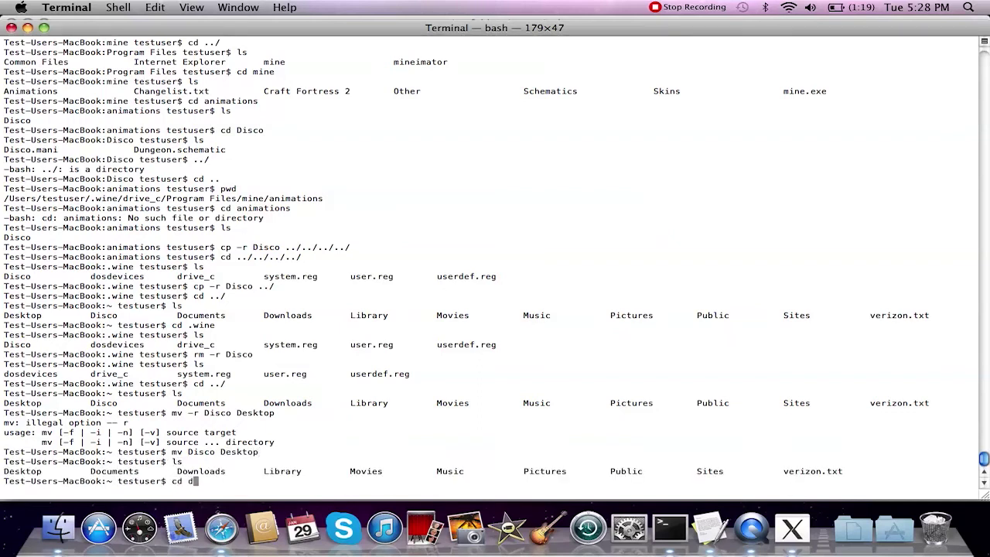
{"action": "key", "text": "BackSpace"}
{"action": "key", "text": "BackSpace"}
{"action": "key", "text": "BackSpace"}
{"action": "key", "text": "BackSpace"}
{"action": "key", "text": "BackSpace"}
{"action": "key", "text": "BackSpace"}
{"action": "type", "text": "clear"}
{"action": "key", "text": "Return"}
{"action": "type", "text": "cd Desktop"}
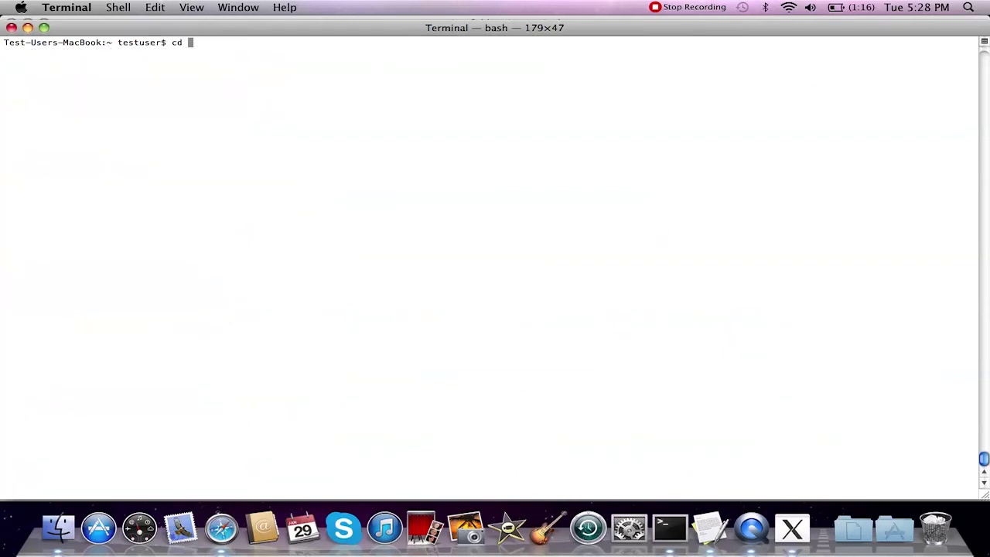
{"action": "key", "text": "Return"}
{"action": "type", "text": "ls"}
{"action": "key", "text": "Return"}
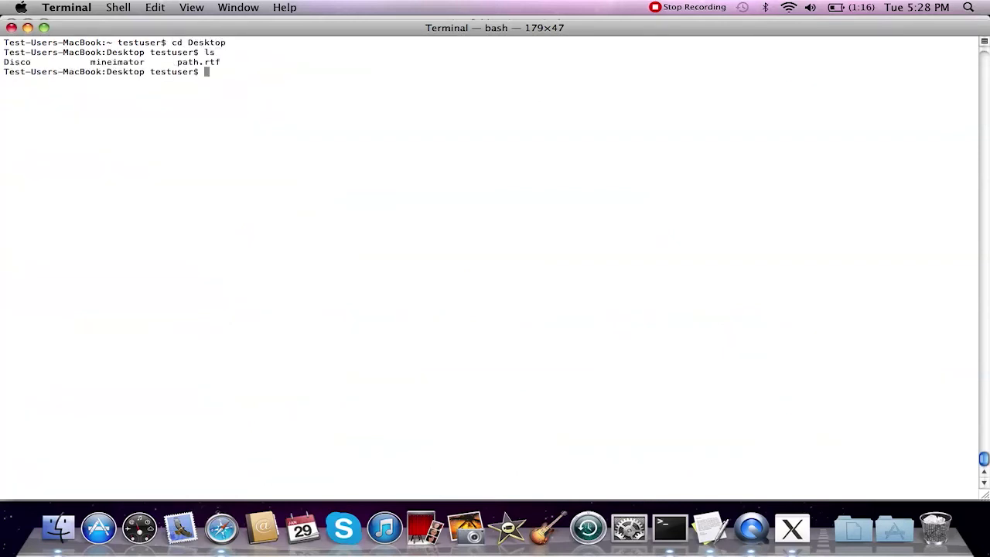
Step: Reveal the desktop, move the Disco folder to its upper middle, and open it in Finder
{"action": "key", "text": "super+w"}
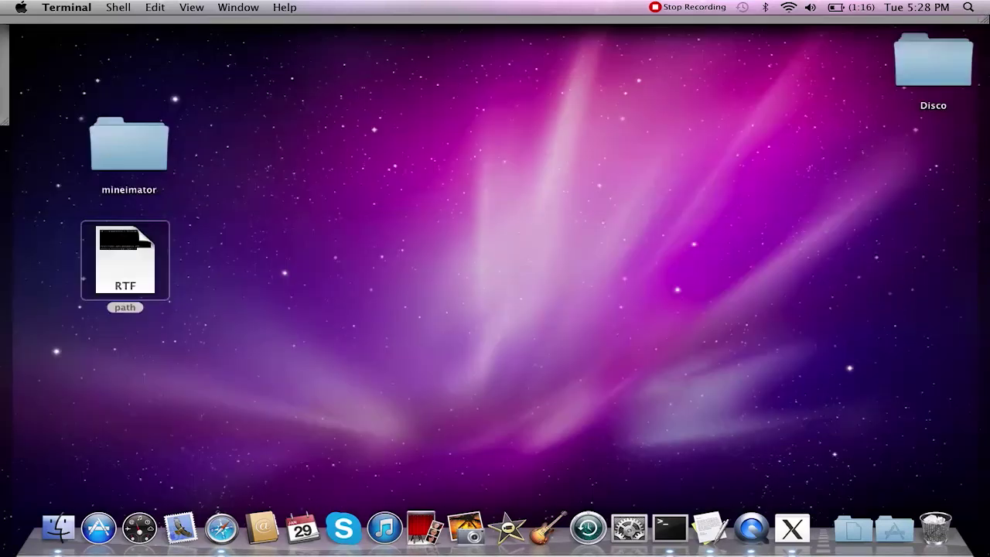
{"action": "left_click_drag", "start_coordinate": [921, 63], "coordinate": [434, 118]}
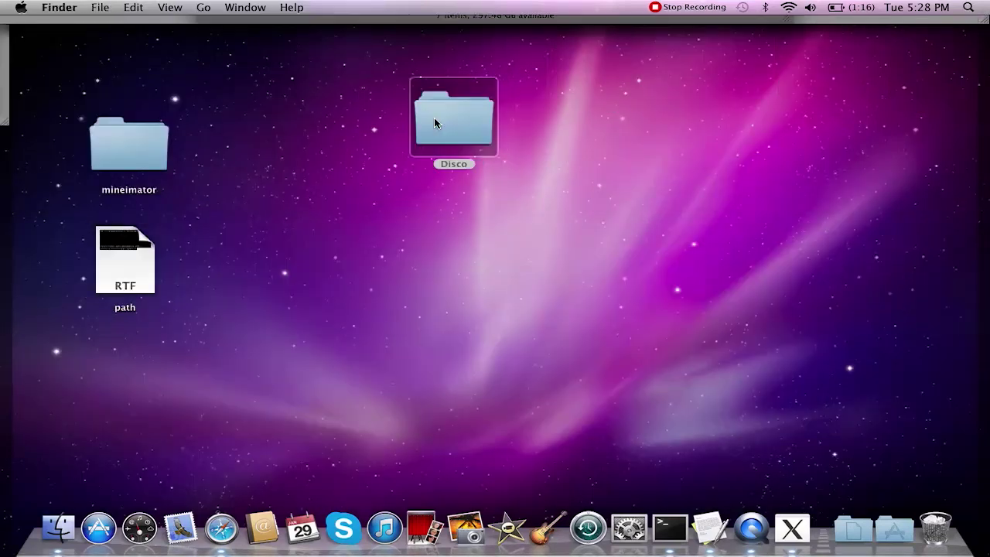
{"action": "double_click", "coordinate": [434, 117]}
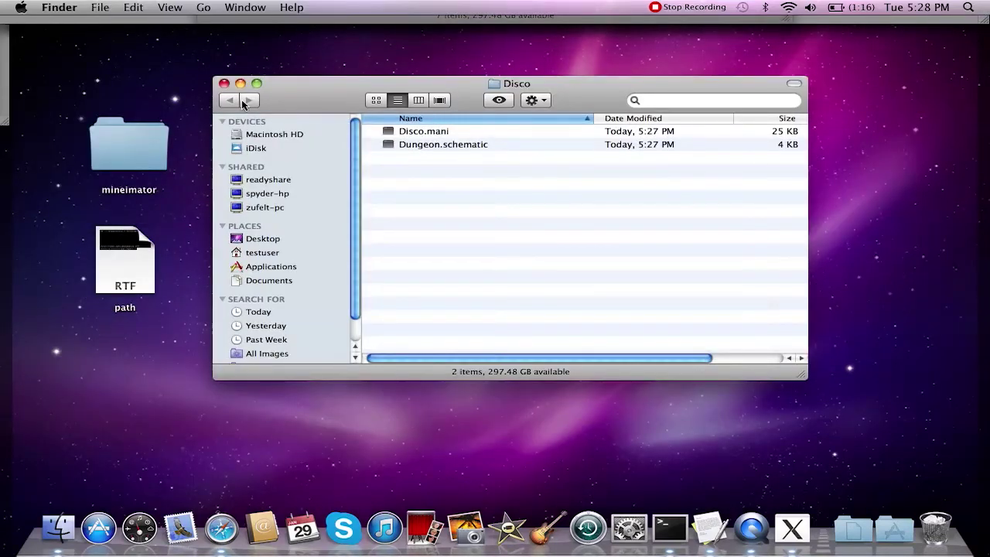
Step: Close the Disco and mineimator Finder windows
{"action": "left_click", "coordinate": [224, 83]}
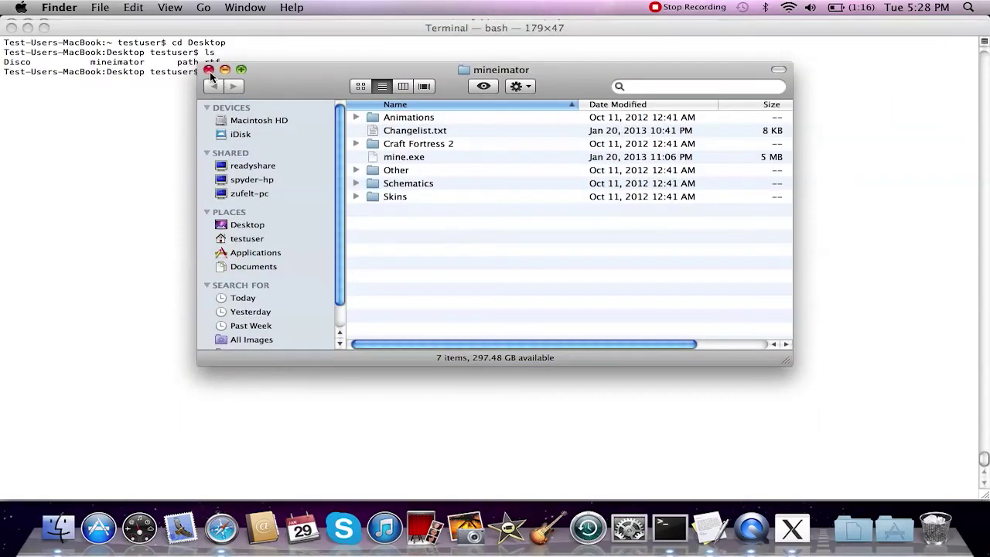
{"action": "left_click", "coordinate": [209, 71]}
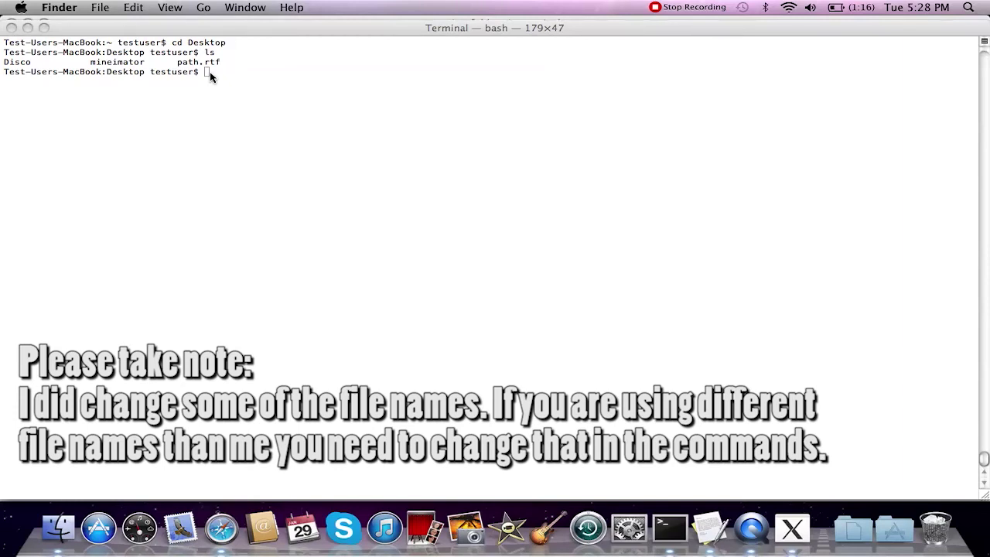
Step: Highlight the parts of the earlier cp -r Disco ../../../../ command in the Terminal history to review its structure
{"action": "scroll", "coordinate": [210, 72], "scroll_direction": "up", "scroll_amount": 10}
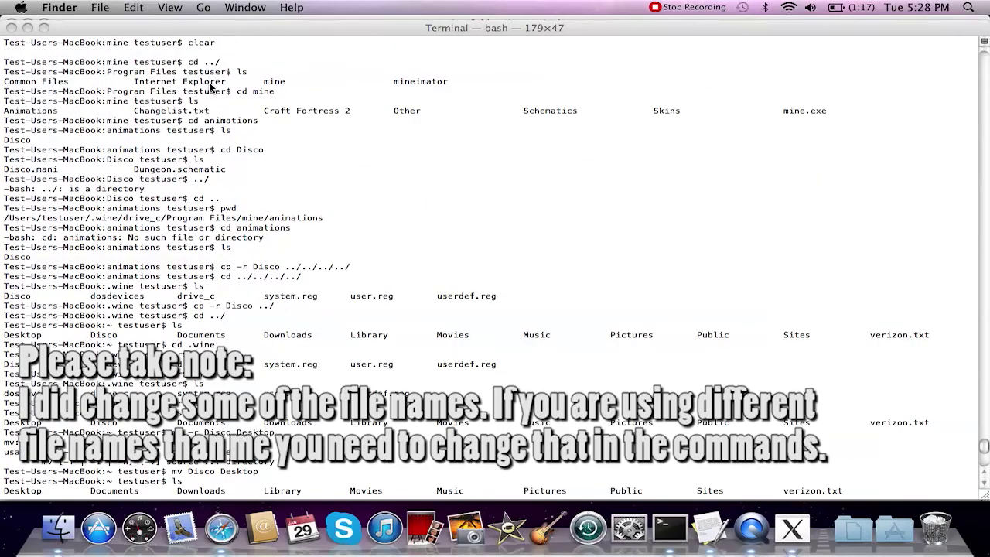
{"action": "left_click", "coordinate": [222, 267]}
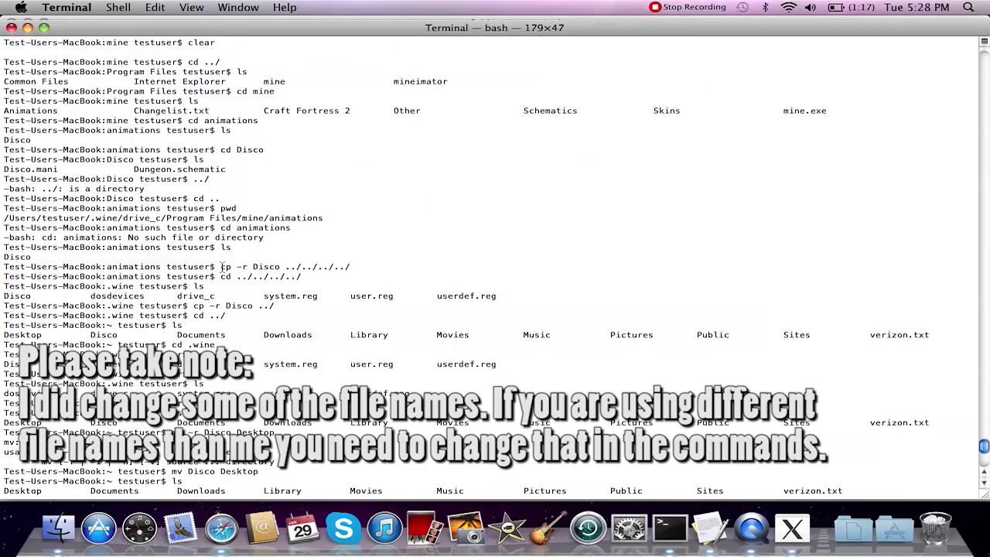
{"action": "left_click_drag", "start_coordinate": [246, 266], "coordinate": [221, 274]}
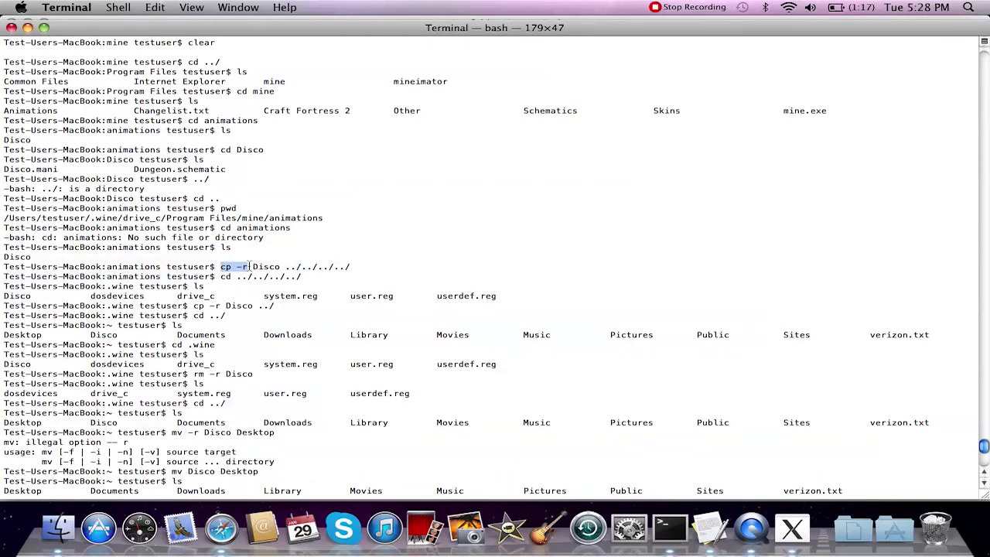
{"action": "left_click", "coordinate": [255, 270]}
{"action": "left_click_drag", "start_coordinate": [221, 267], "coordinate": [280, 267]}
{"action": "left_click_drag", "start_coordinate": [286, 267], "coordinate": [352, 266]}
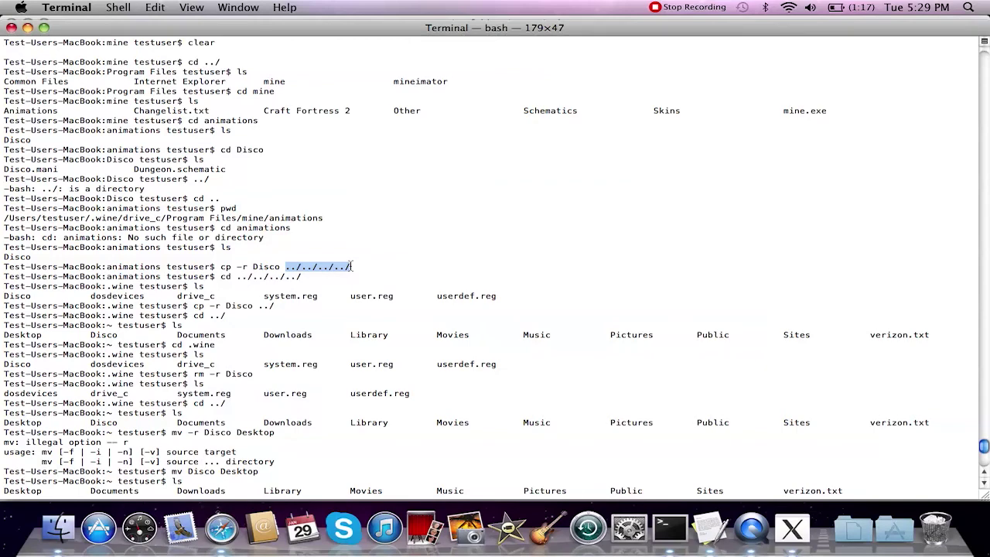
Step: Review the earlier copy, remove and move commands in the Terminal history and return to the current prompt
{"action": "type", "text": "clear"}
{"action": "key", "text": "Return"}
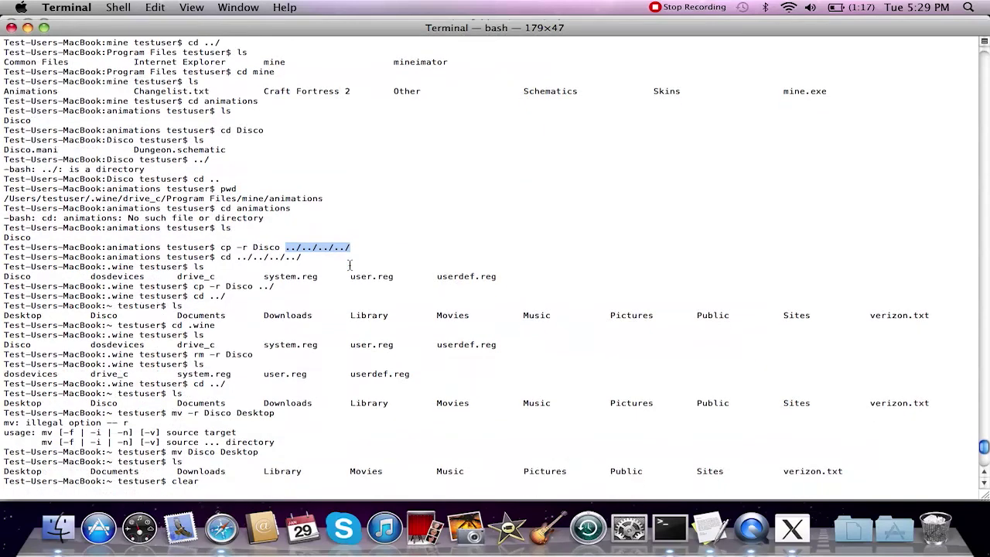
{"action": "type", "text": "cd Desktop"}
{"action": "key", "text": "Return"}
{"action": "type", "text": "ls"}
{"action": "key", "text": "Return"}
{"action": "scroll", "coordinate": [350, 266], "scroll_direction": "up", "scroll_amount": 3}
{"action": "left_click", "coordinate": [355, 243]}
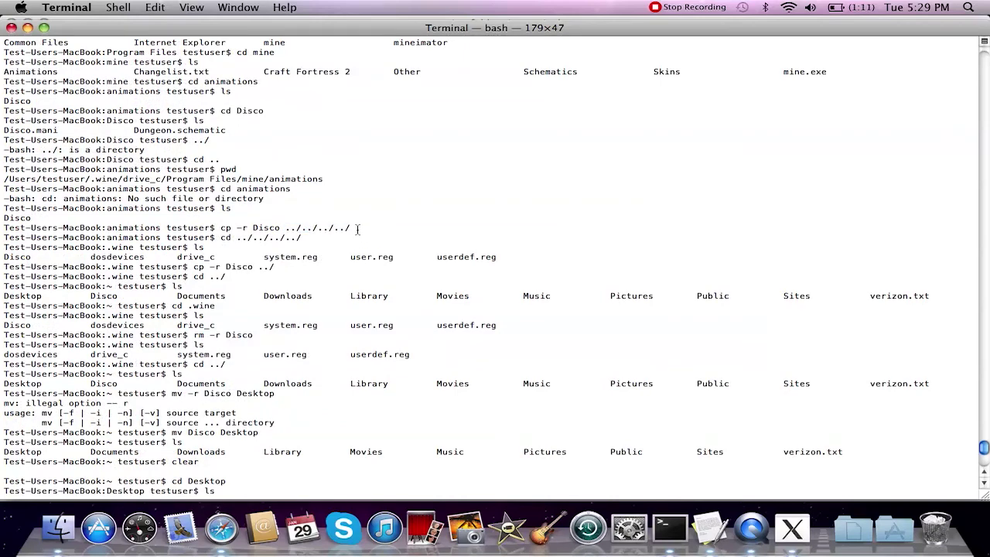
{"action": "scroll", "coordinate": [357, 229], "scroll_direction": "down", "scroll_amount": 6}
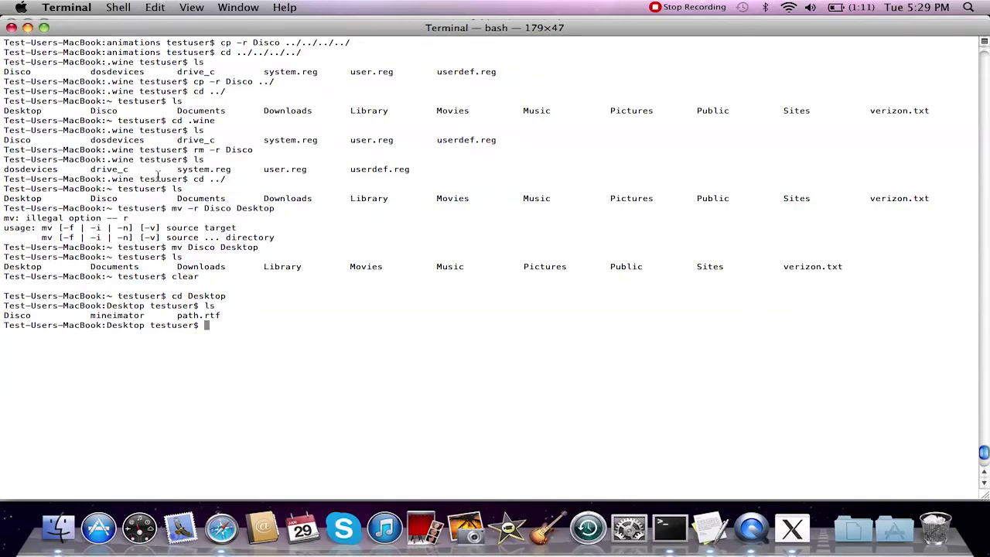
{"action": "scroll", "coordinate": [76, 244], "scroll_direction": "up", "scroll_amount": 10}
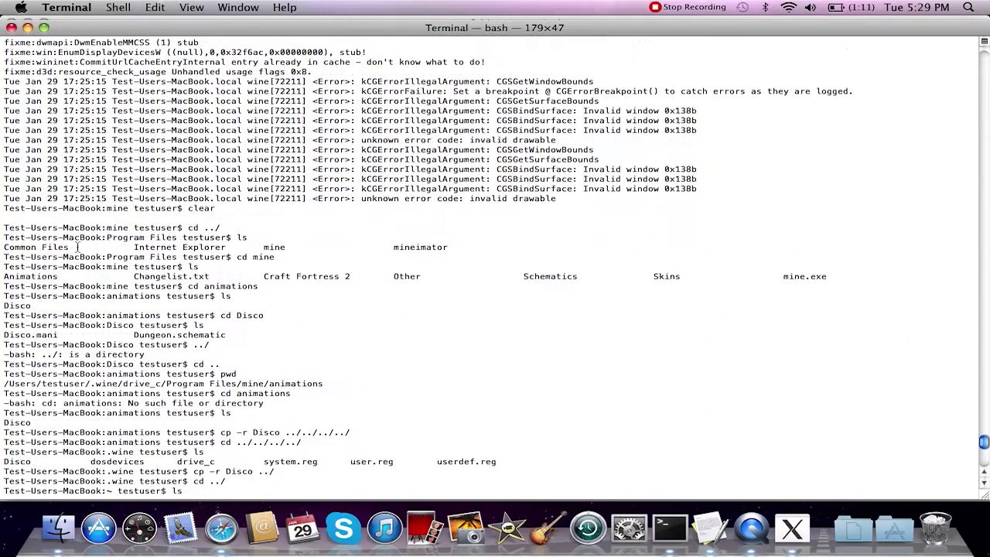
{"action": "scroll", "coordinate": [77, 247], "scroll_direction": "down", "scroll_amount": 10}
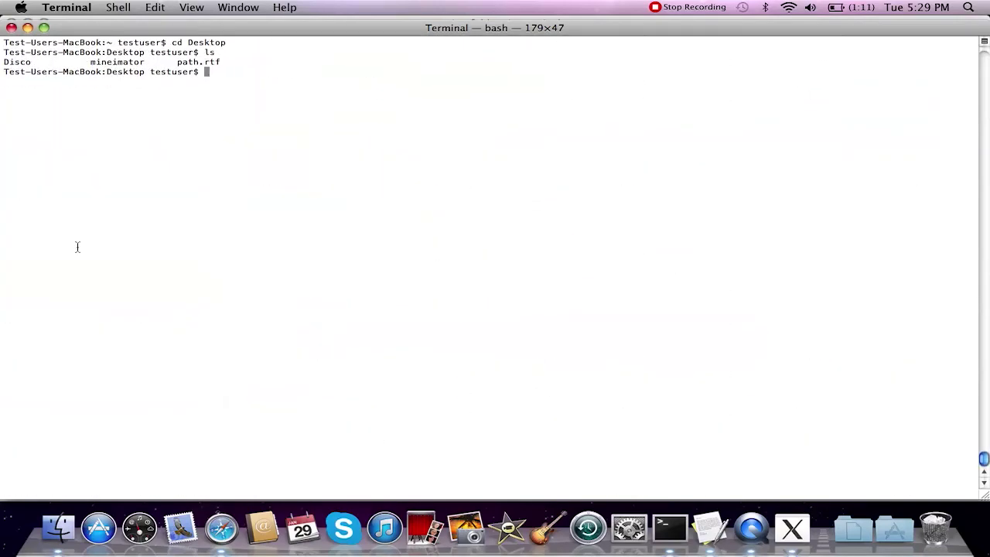